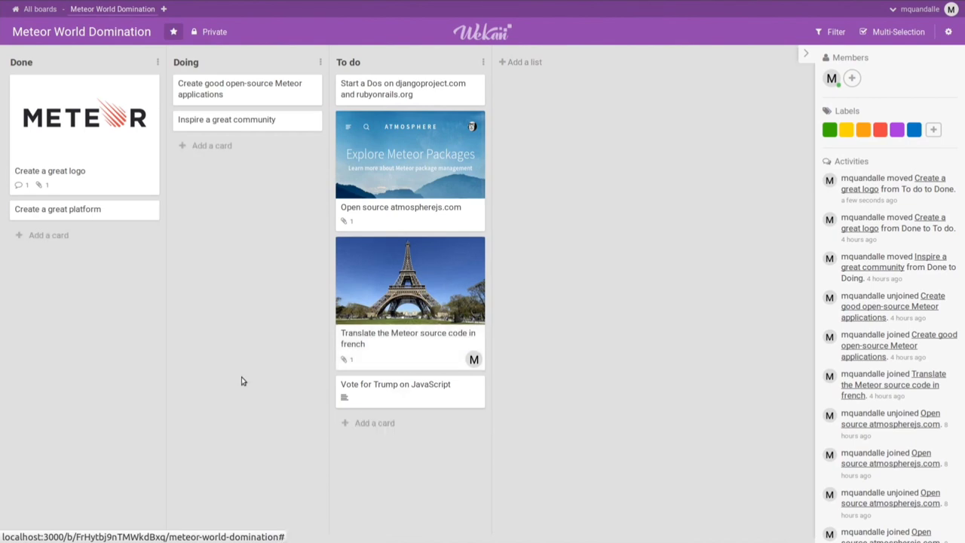
Step: Add a card titled "Give a talk" to the Doing list
{"action": "left_click", "coordinate": [221, 144]}
{"action": "type", "text": "G"}
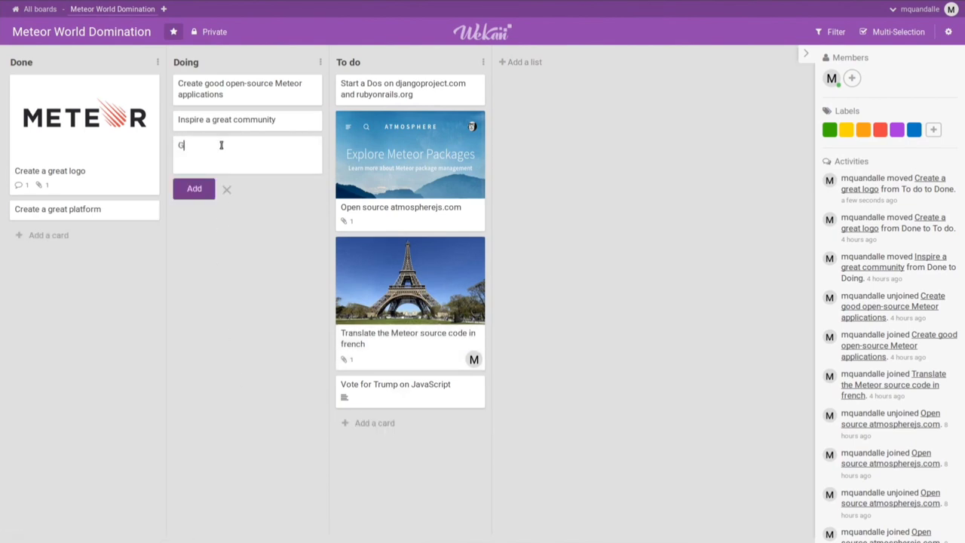
{"action": "type", "text": "ive a talk"}
{"action": "key", "text": "Return"}
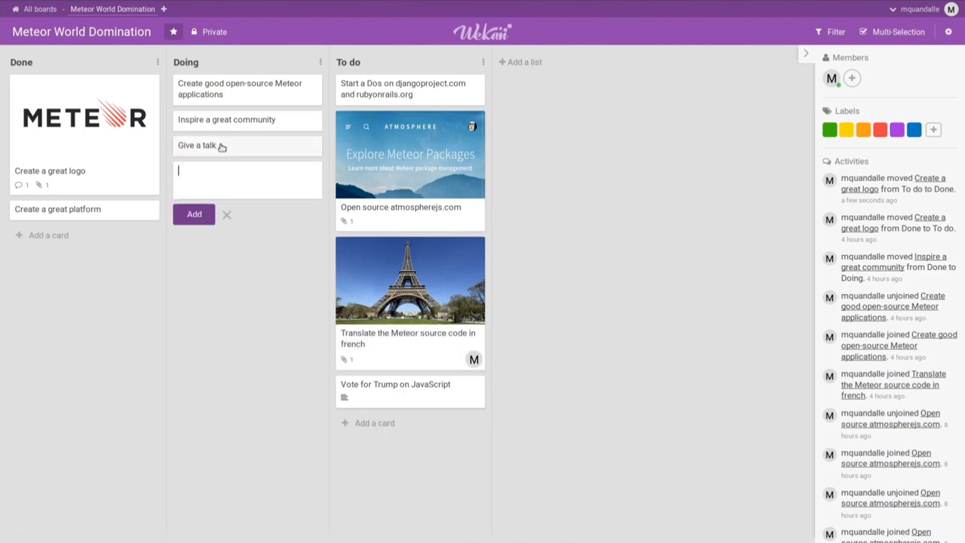
Step: Assign the board member to the "Inspire a great community" and "Open source atmospherejs.com" cards
{"action": "left_click", "coordinate": [247, 123]}
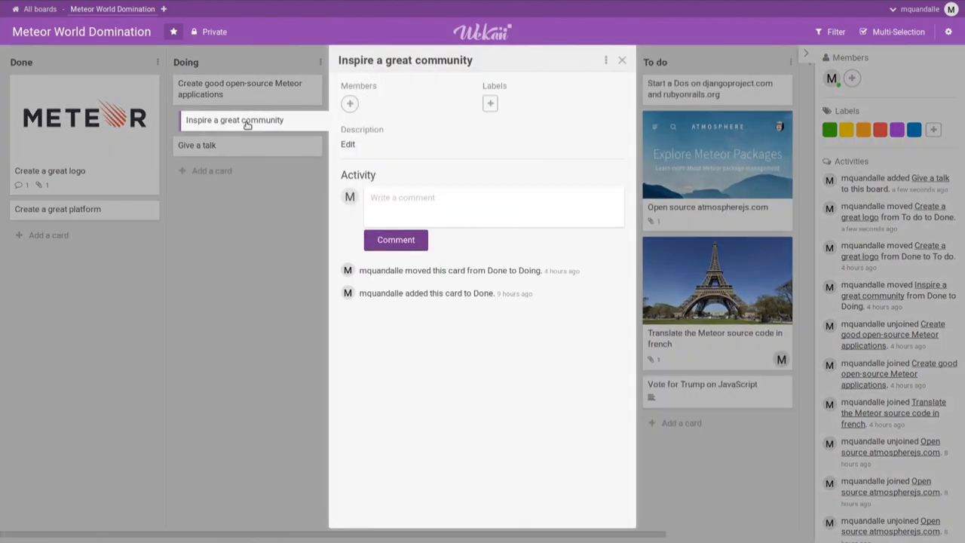
{"action": "left_click", "coordinate": [349, 103]}
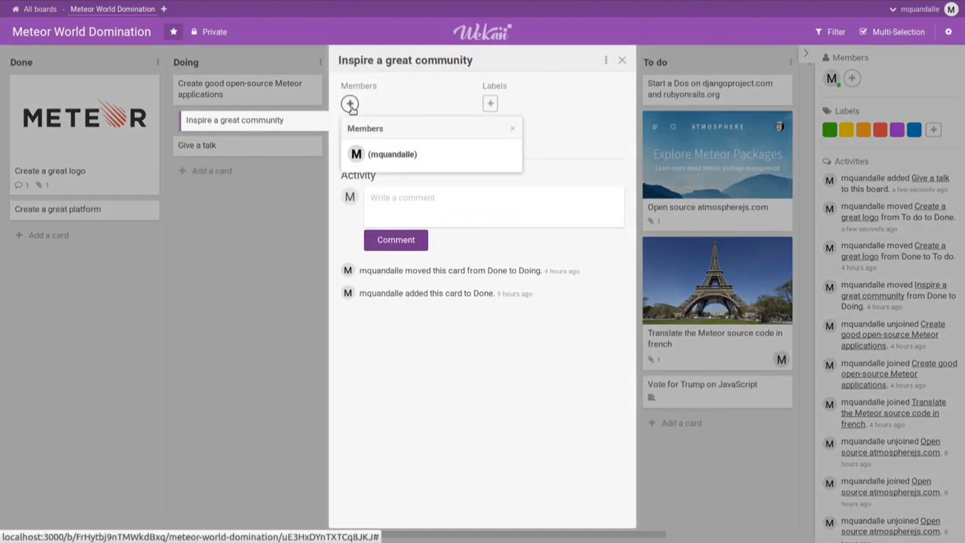
{"action": "left_click", "coordinate": [391, 155]}
{"action": "left_click", "coordinate": [269, 276]}
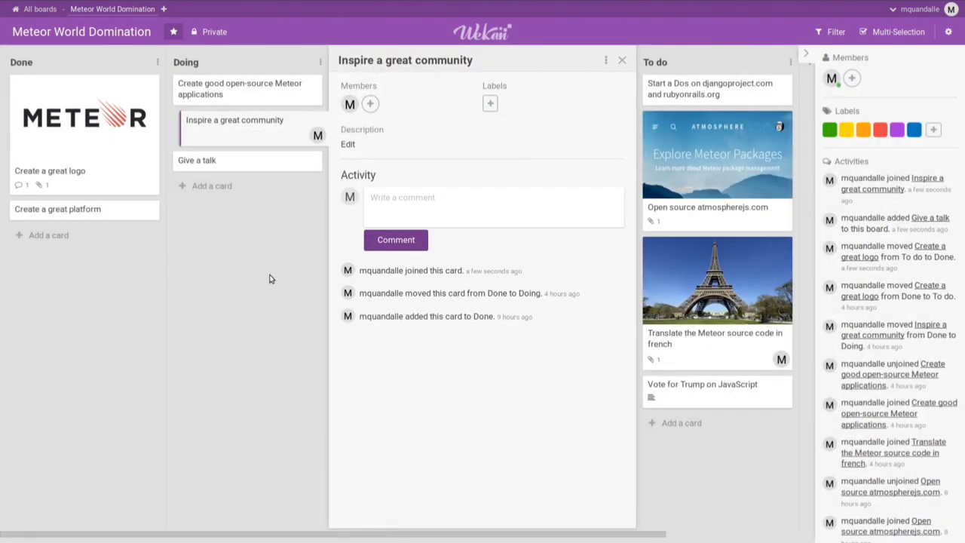
{"action": "left_click", "coordinate": [272, 279]}
{"action": "left_click_drag", "start_coordinate": [831, 79], "coordinate": [461, 215]}
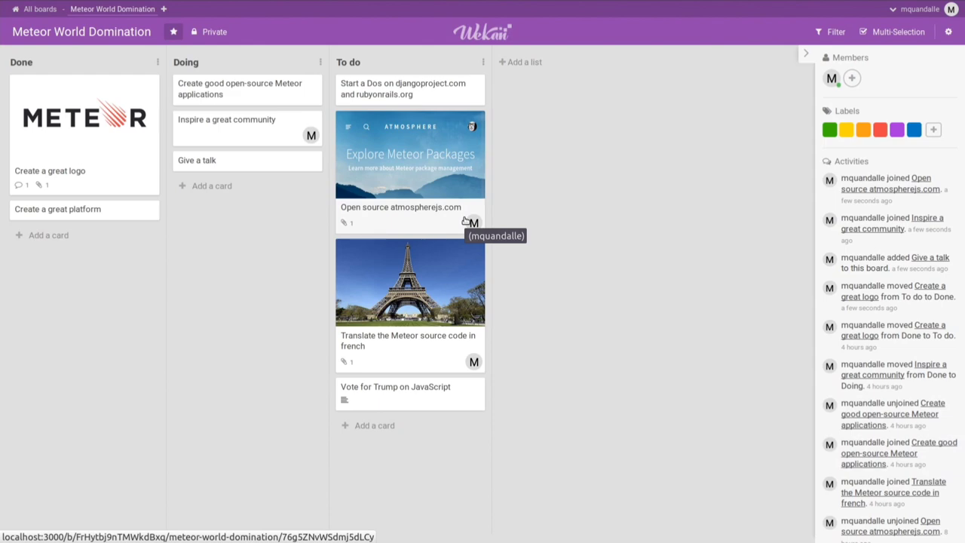
Step: Post the comment "Hello" on the "Give a talk" card and close the card
{"action": "left_click", "coordinate": [279, 158]}
{"action": "left_click", "coordinate": [423, 202]}
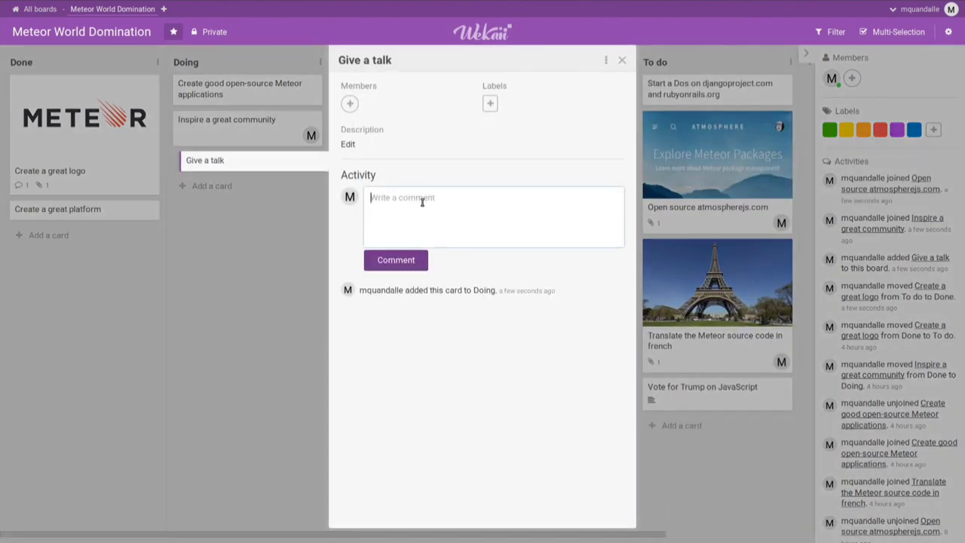
{"action": "type", "text": "Hello"}
{"action": "key", "text": "ctrl+Return"}
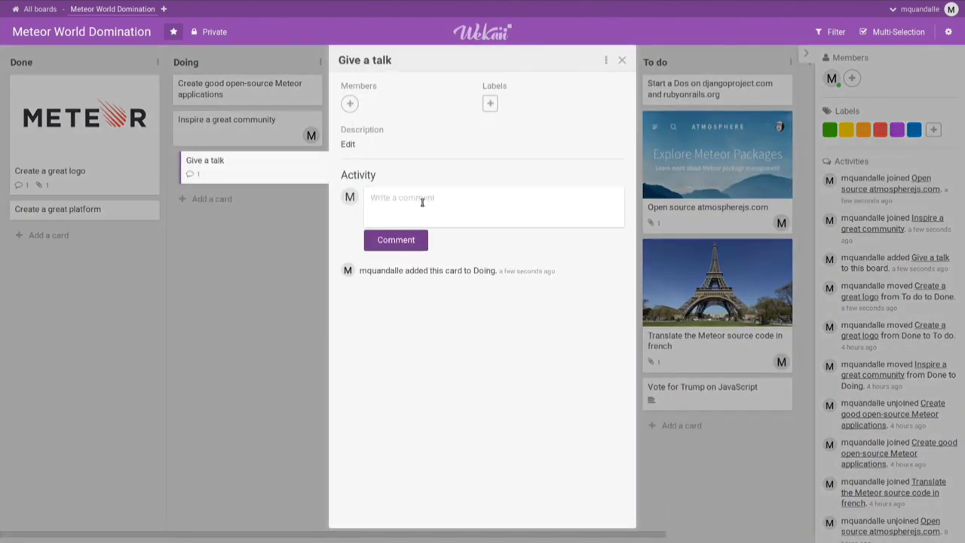
{"action": "left_click", "coordinate": [282, 269]}
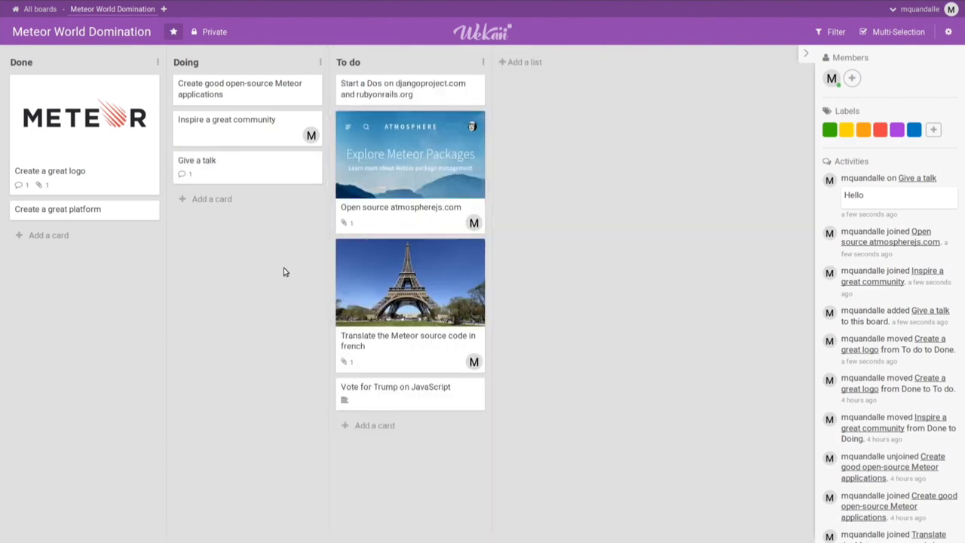
Step: Add a card titled "Hello" to the Doing list, assigning the board member through an @ mention while composing it
{"action": "left_click", "coordinate": [225, 198]}
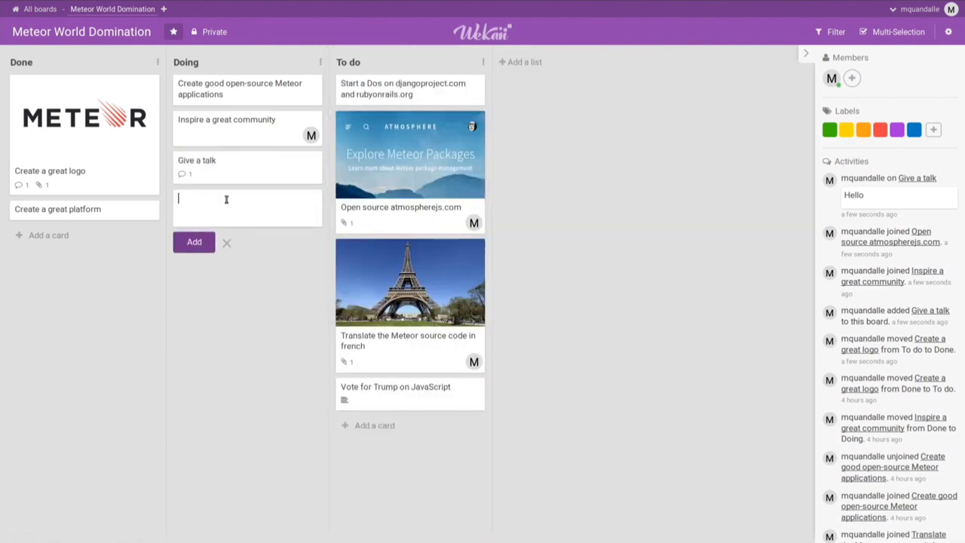
{"action": "type", "text": "Hello @"}
{"action": "key", "text": "Return"}
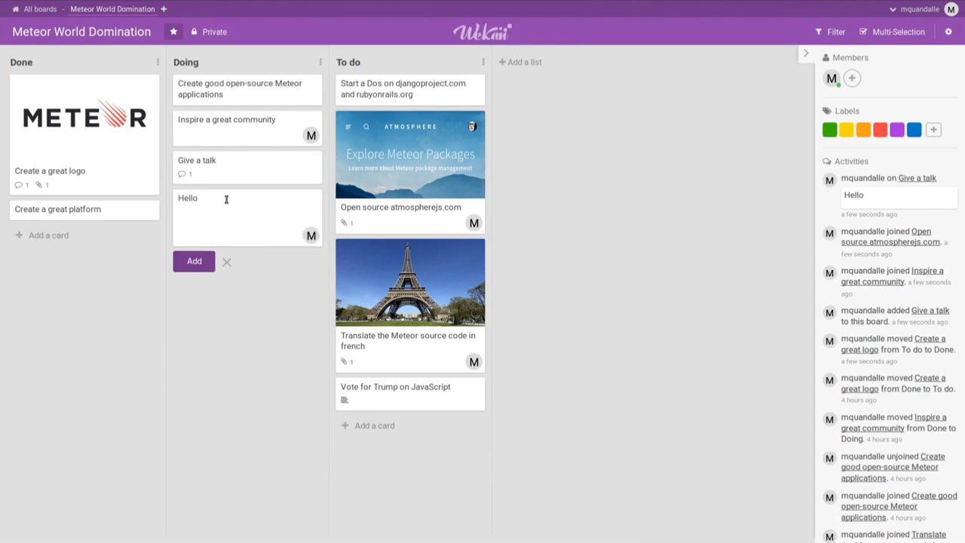
{"action": "type", "text": "#green"}
{"action": "key", "text": "BackSpace"}
{"action": "key", "text": "BackSpace"}
{"action": "key", "text": "BackSpace"}
{"action": "key", "text": "BackSpace"}
{"action": "key", "text": "BackSpace"}
{"action": "key", "text": "BackSpace"}
{"action": "key", "text": "Return"}
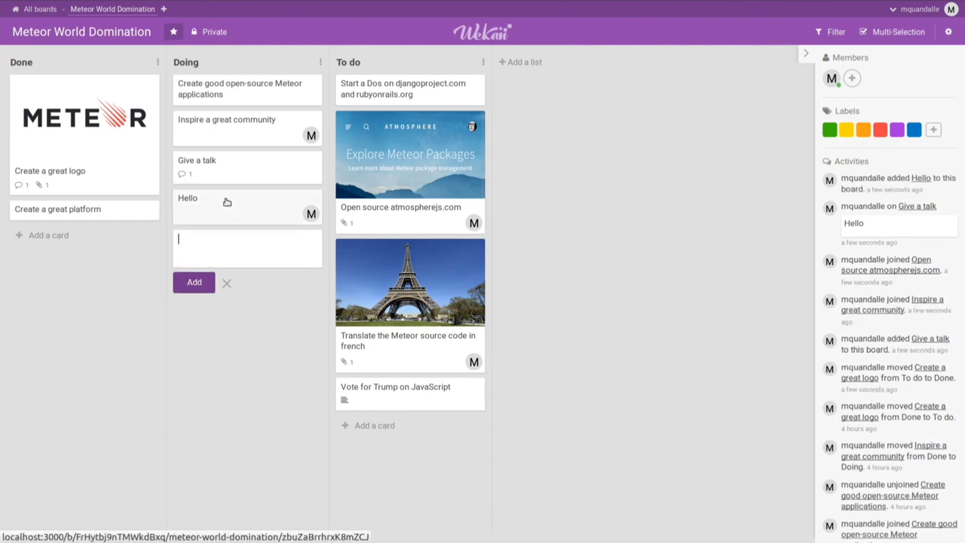
{"action": "left_click", "coordinate": [198, 295]}
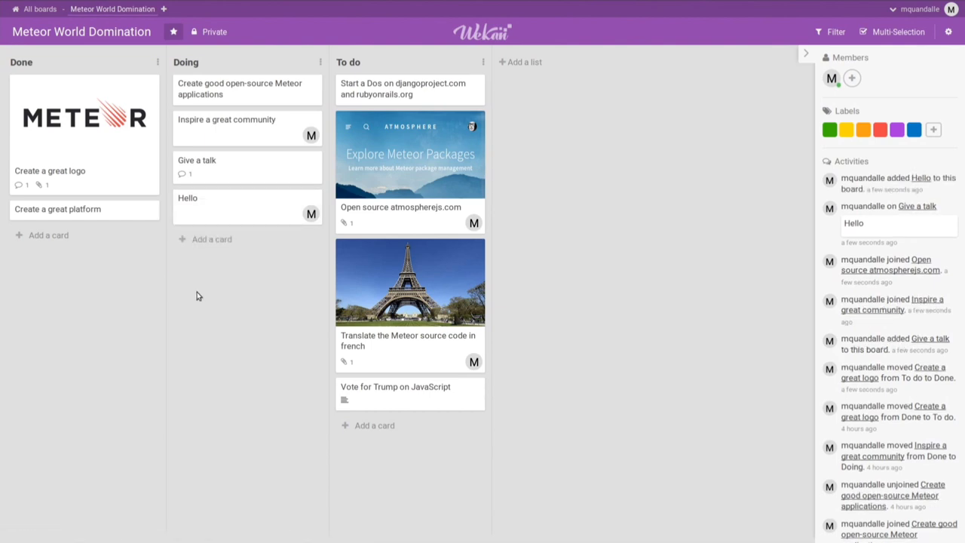
Step: Filter the board to the cards assigned to the member, and clear the filter
{"action": "right_click", "coordinate": [825, 40]}
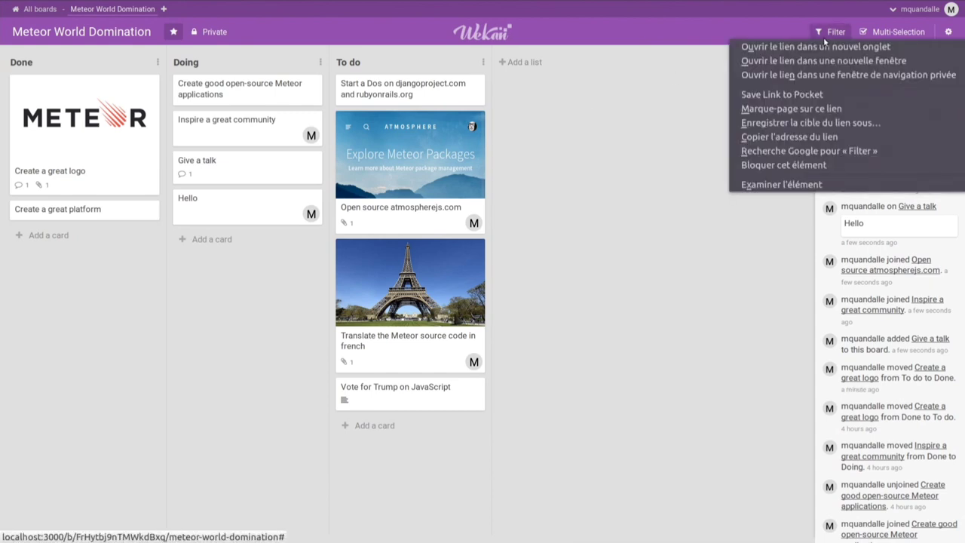
{"action": "left_click", "coordinate": [825, 34]}
{"action": "left_click", "coordinate": [825, 33]}
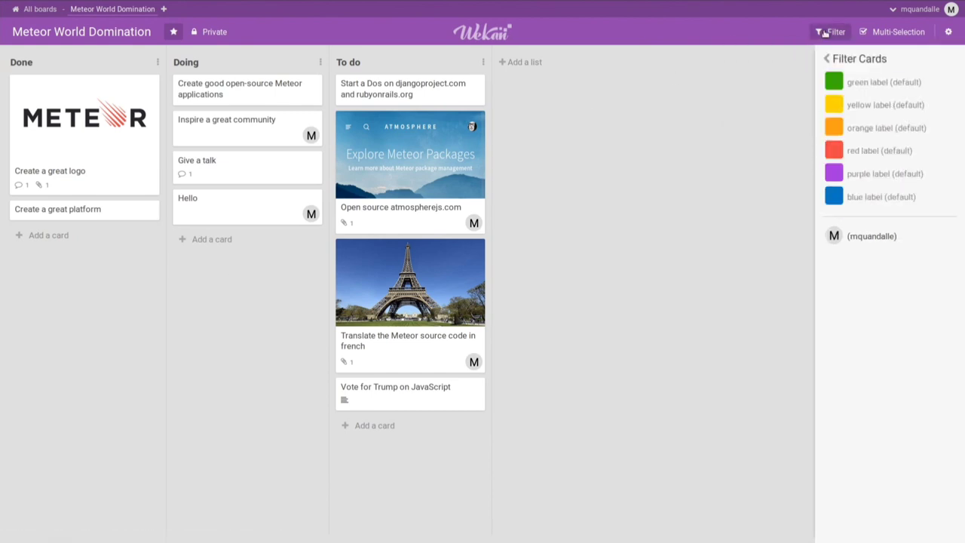
{"action": "left_click", "coordinate": [874, 236]}
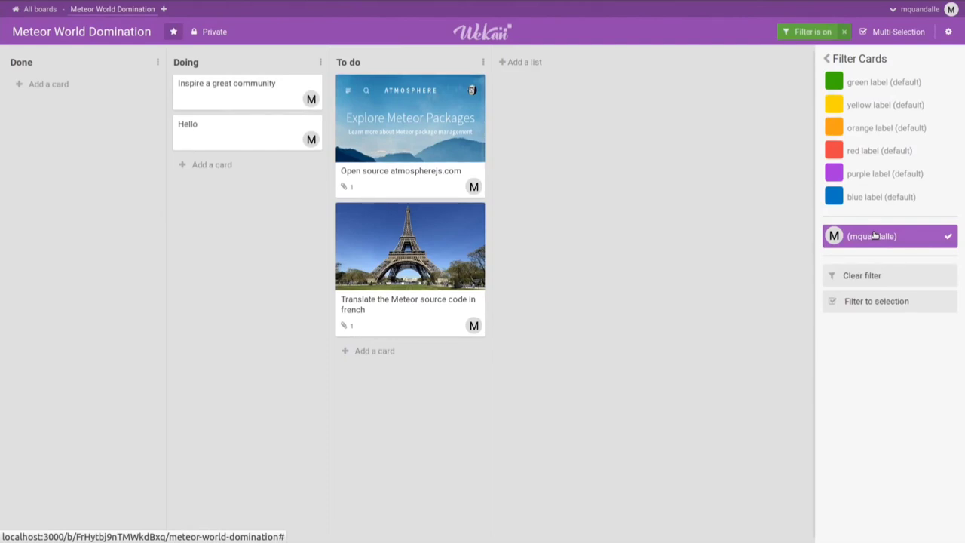
{"action": "left_click", "coordinate": [843, 32]}
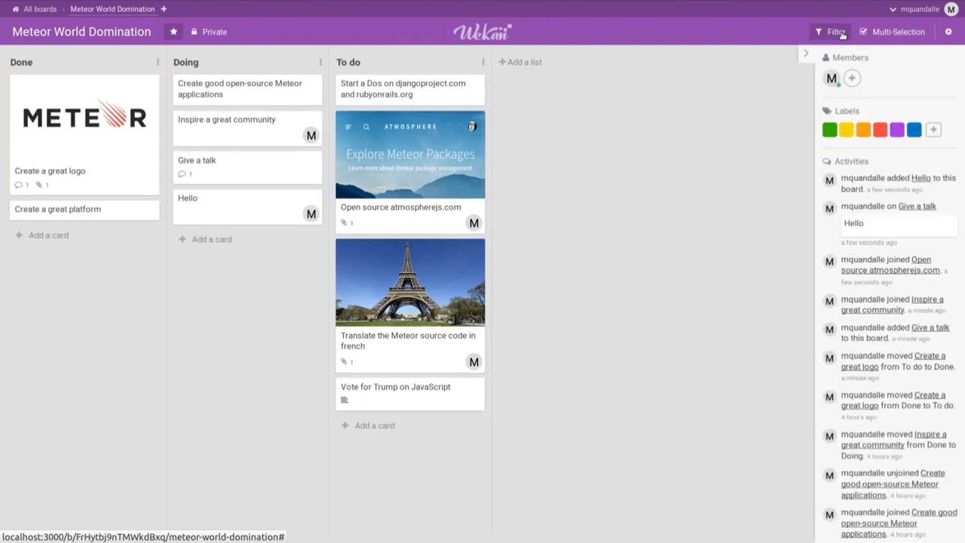
Step: Review the keyboard shortcuts list, and temporarily filter the board with the "Filter my cards" shortcut
{"action": "key", "text": "shift+slash"}
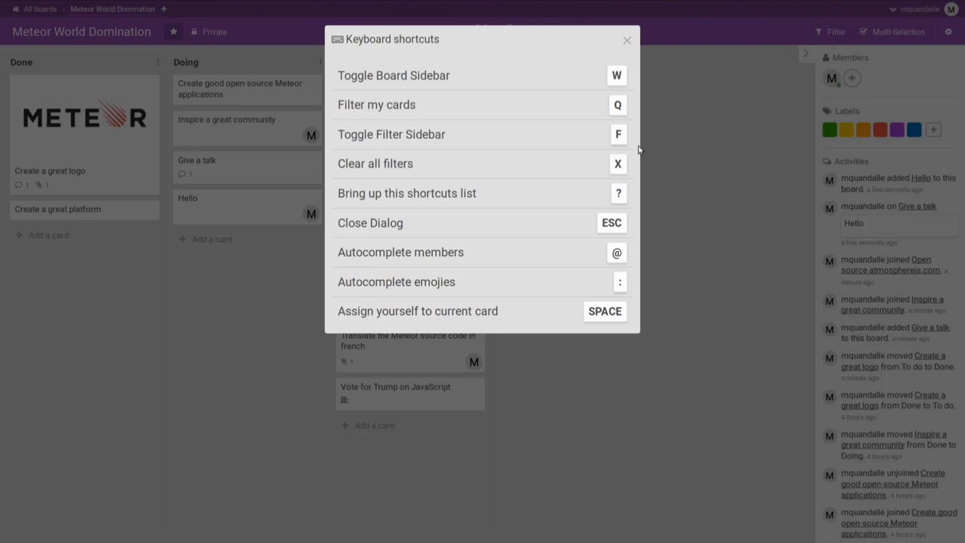
{"action": "key", "text": "Escape"}
{"action": "key", "text": "q"}
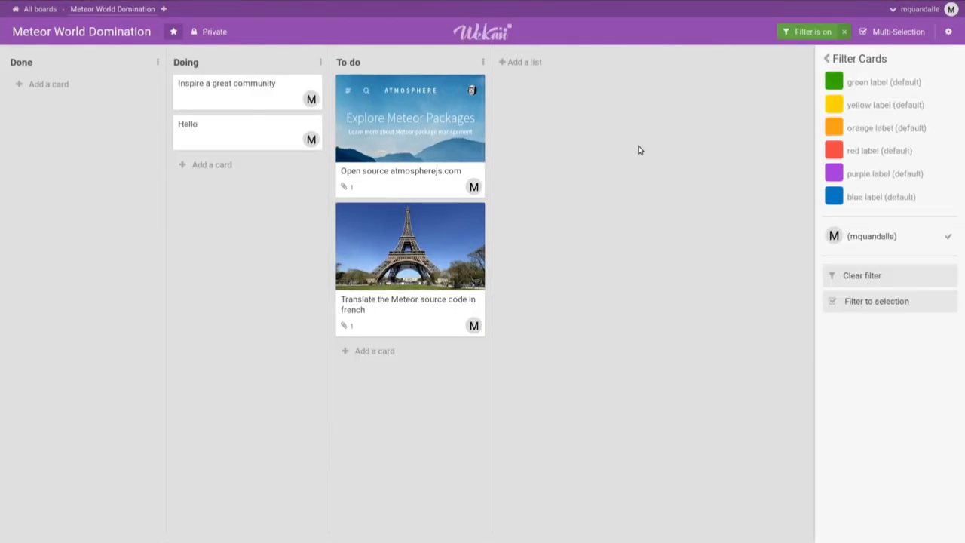
{"action": "left_click", "coordinate": [844, 36]}
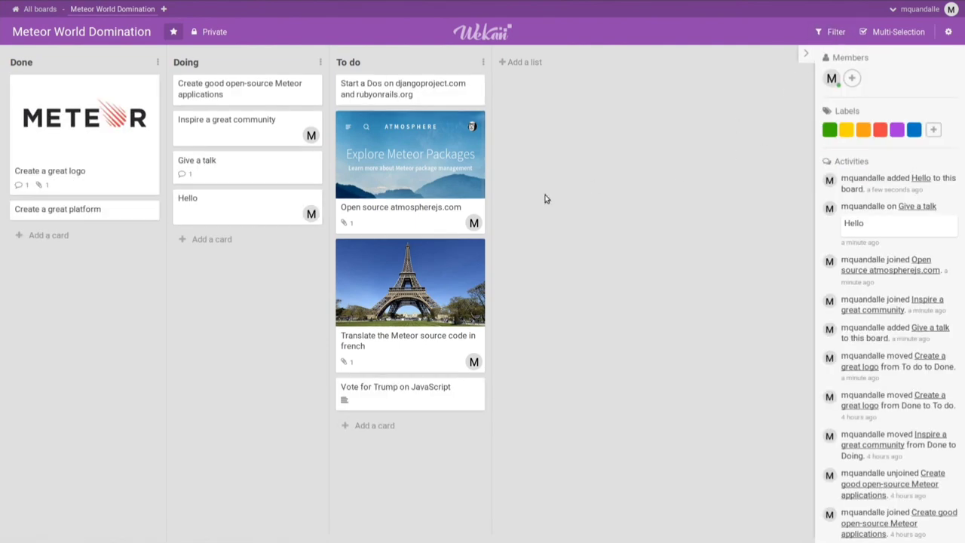
Step: Name the board's green label "Excellent idea"
{"action": "left_click", "coordinate": [828, 131]}
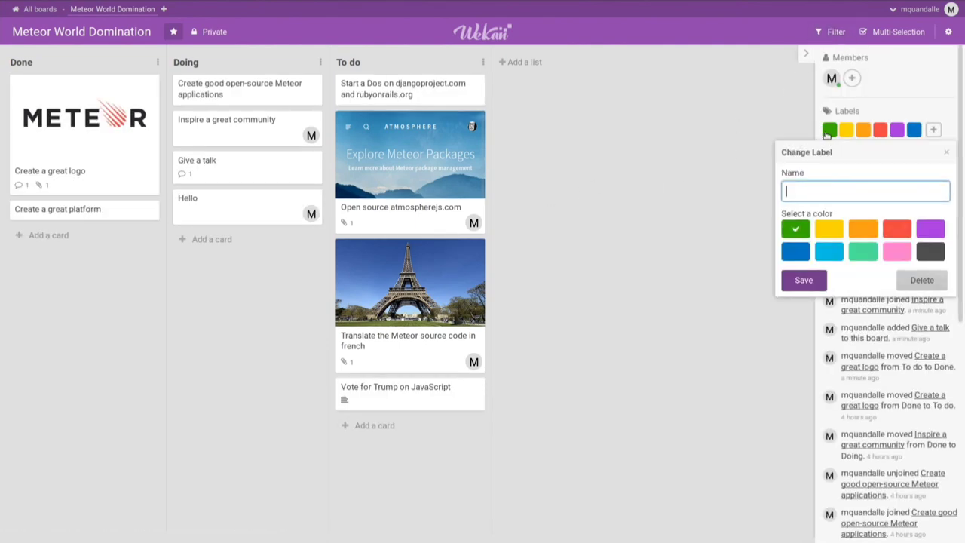
{"action": "type", "text": "Ex"}
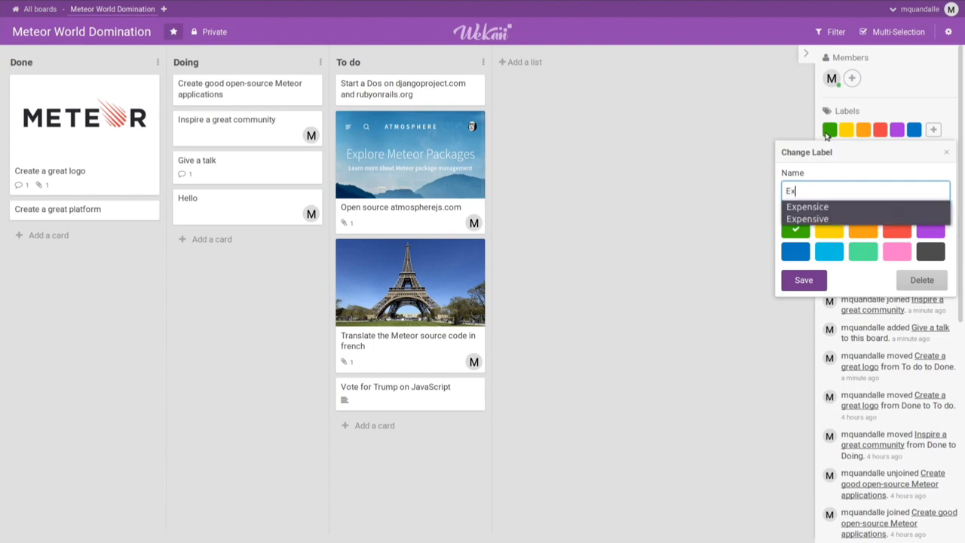
{"action": "type", "text": "clell"}
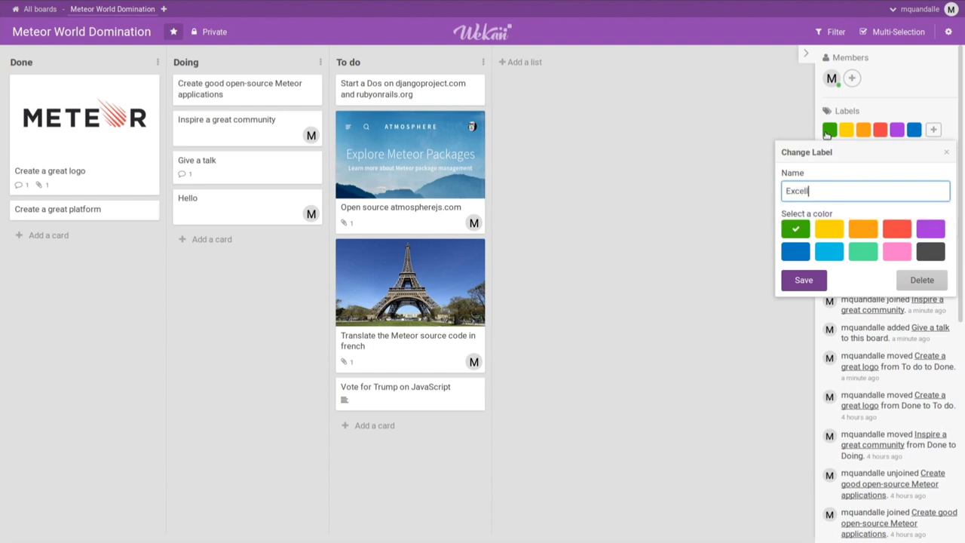
{"action": "type", "text": "ent ida"}
{"action": "key", "text": "Return"}
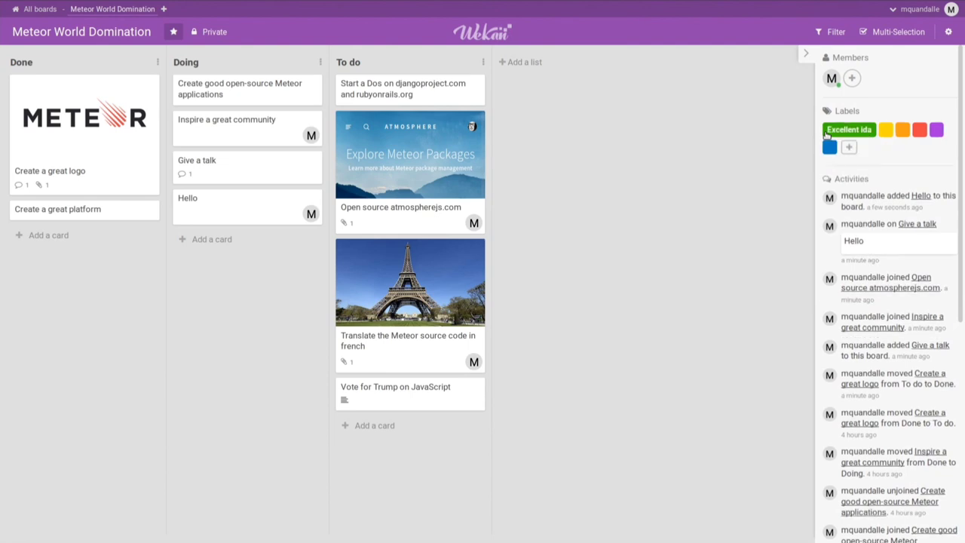
{"action": "left_click", "coordinate": [827, 132]}
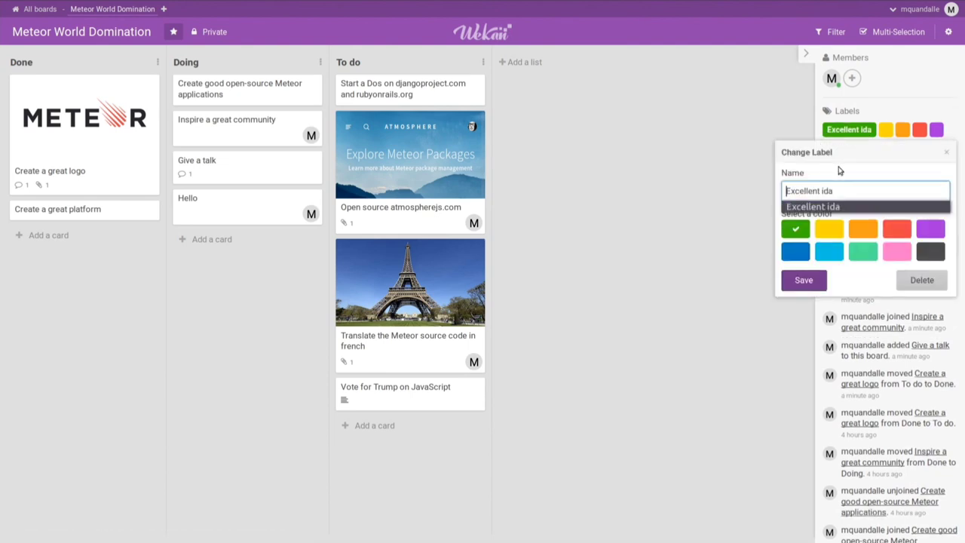
{"action": "type", "text": "e"}
{"action": "key", "text": "Return"}
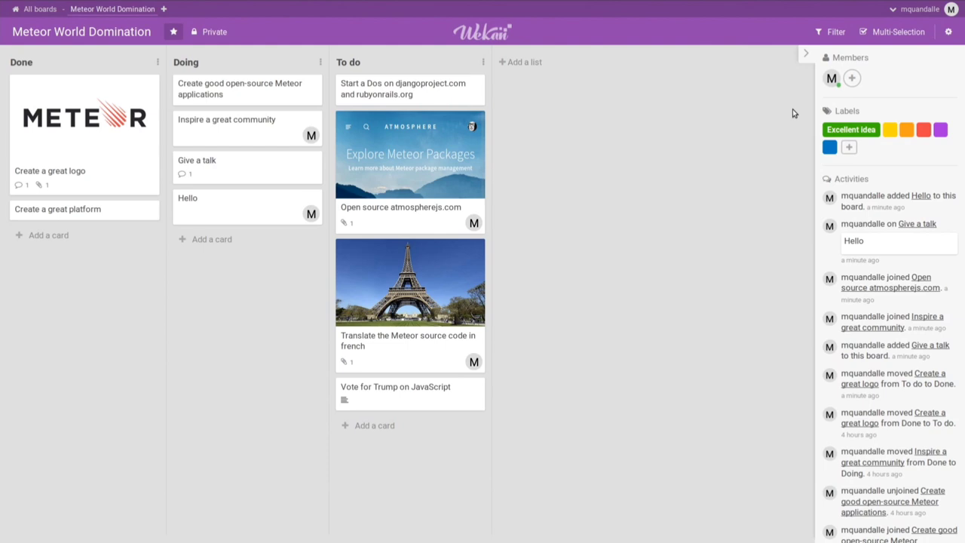
Step: Apply the "Excellent idea" label to the "Open source atmospherejs.com" and "Start a Dos on djangoproject.com and rubyonrails.org" cards
{"action": "left_click_drag", "start_coordinate": [871, 129], "coordinate": [455, 93]}
{"action": "left_click", "coordinate": [455, 93]}
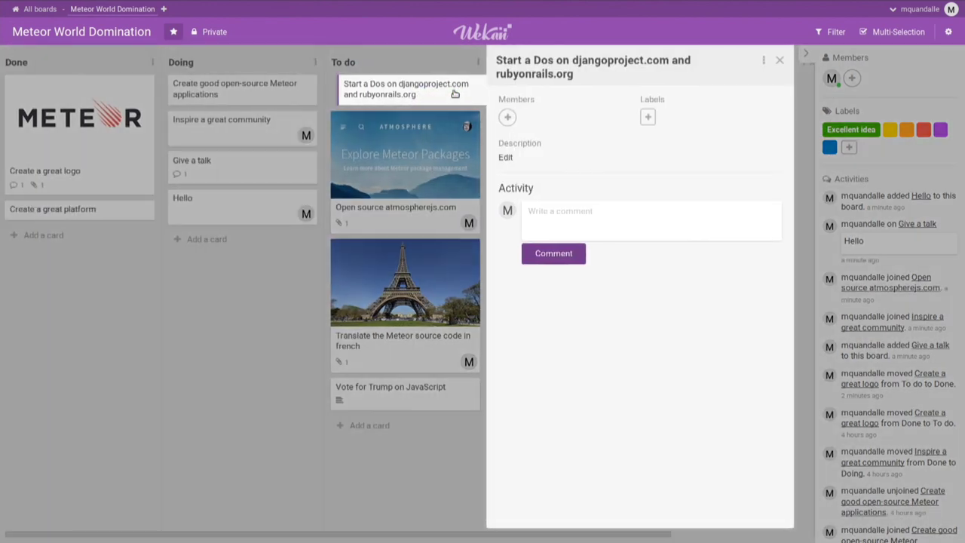
{"action": "left_click", "coordinate": [648, 117]}
{"action": "left_click", "coordinate": [668, 167]}
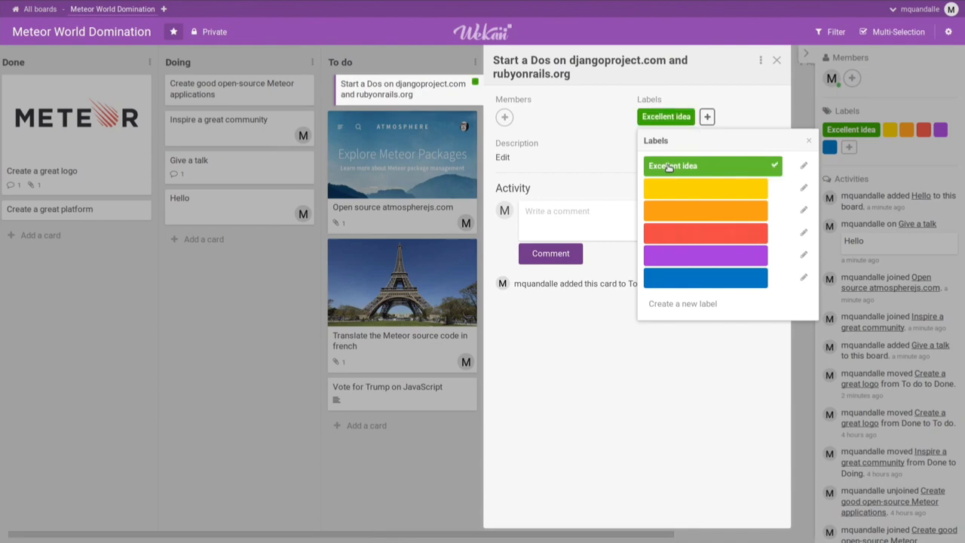
{"action": "left_click", "coordinate": [387, 387]}
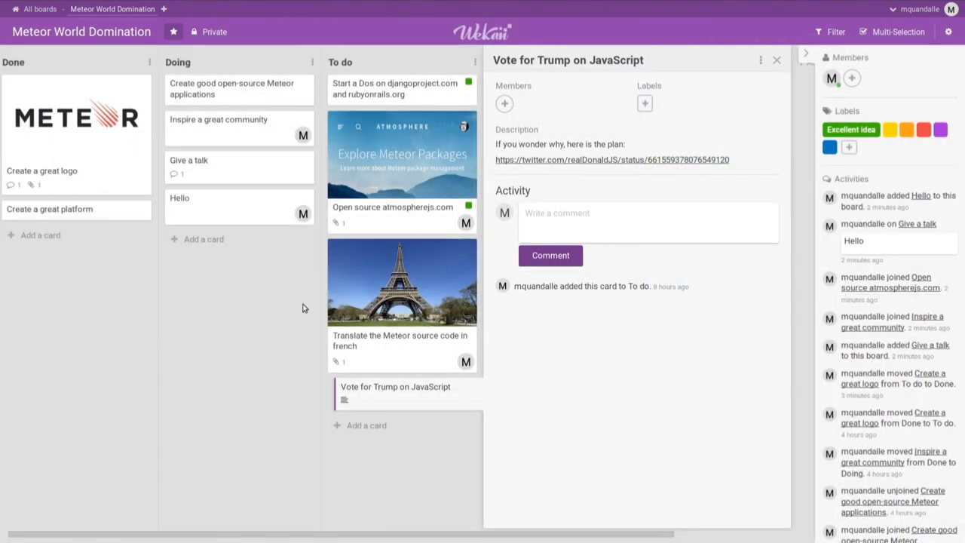
{"action": "left_click", "coordinate": [302, 308]}
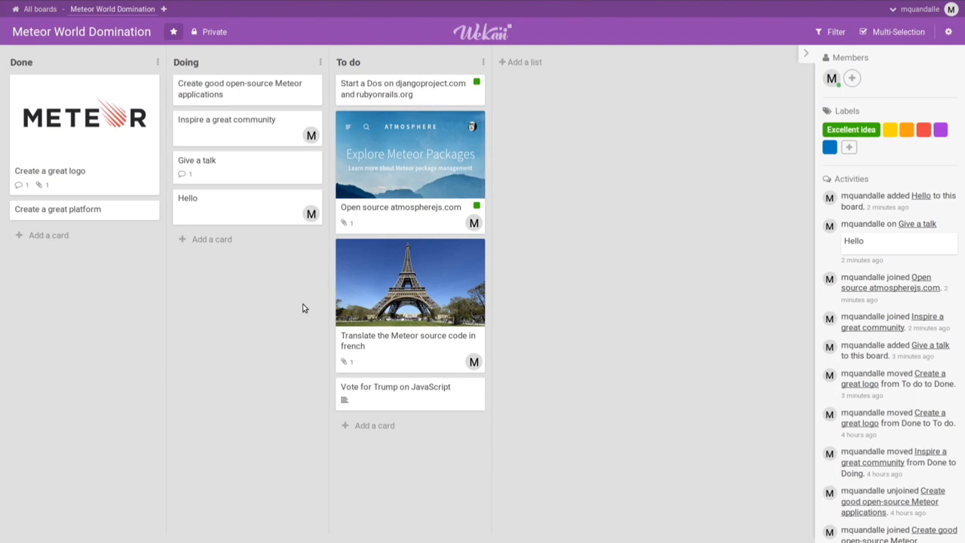
Step: Create a new board titled "Hello world" with private visibility
{"action": "left_click", "coordinate": [163, 9]}
{"action": "type", "text": "Hello"}
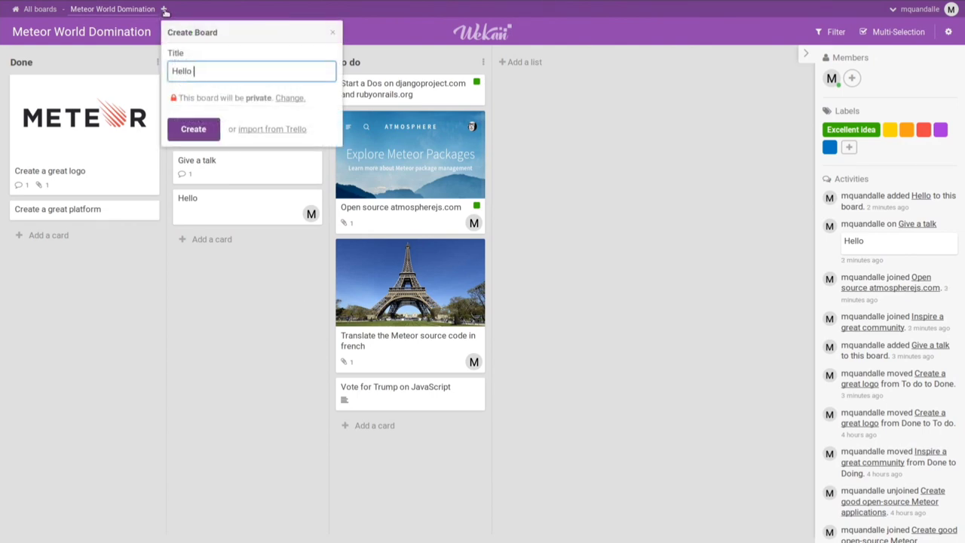
{"action": "type", "text": " world"}
{"action": "left_click", "coordinate": [290, 98]}
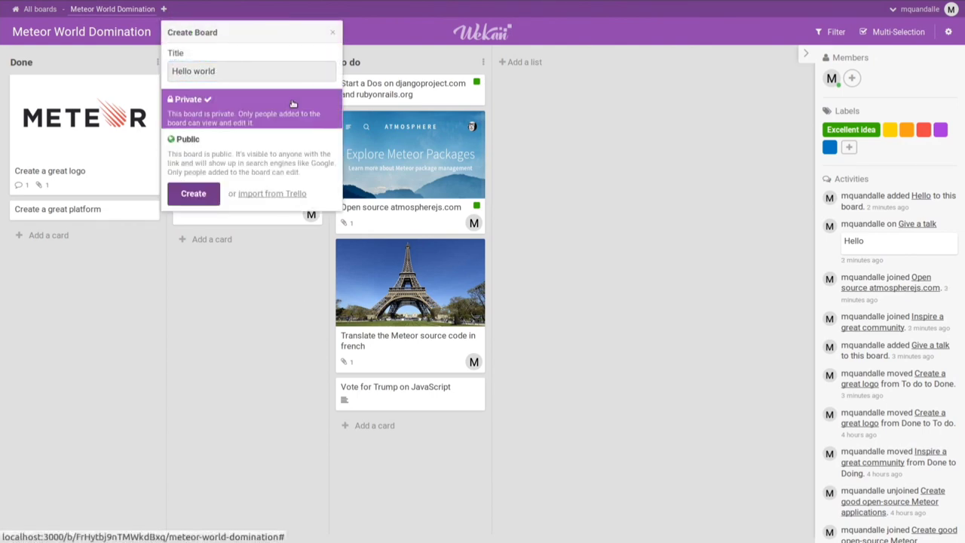
{"action": "left_click", "coordinate": [241, 121]}
{"action": "left_click", "coordinate": [205, 132]}
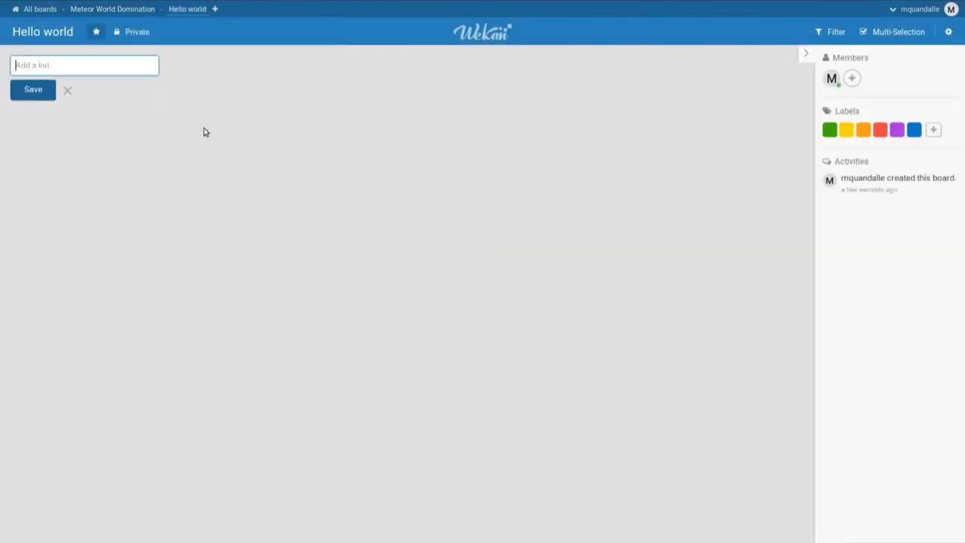
Step: Add two lists named "hfdfds" and "dsfdsfds" to the Hello world board
{"action": "type", "text": "hfdfds"}
{"action": "key", "text": "Return"}
{"action": "type", "text": "dsfdsfds"}
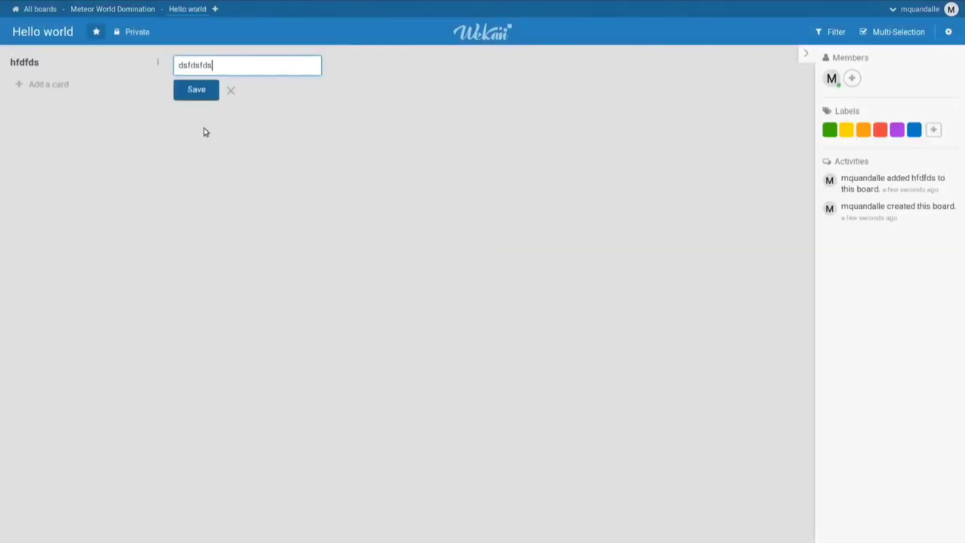
{"action": "key", "text": "Return"}
{"action": "type", "text": "f"}
Step: Add a card titled "dsfds" to the "hfdfds" list
{"action": "left_click", "coordinate": [60, 84]}
{"action": "type", "text": "dsfds"}
{"action": "key", "text": "Return"}
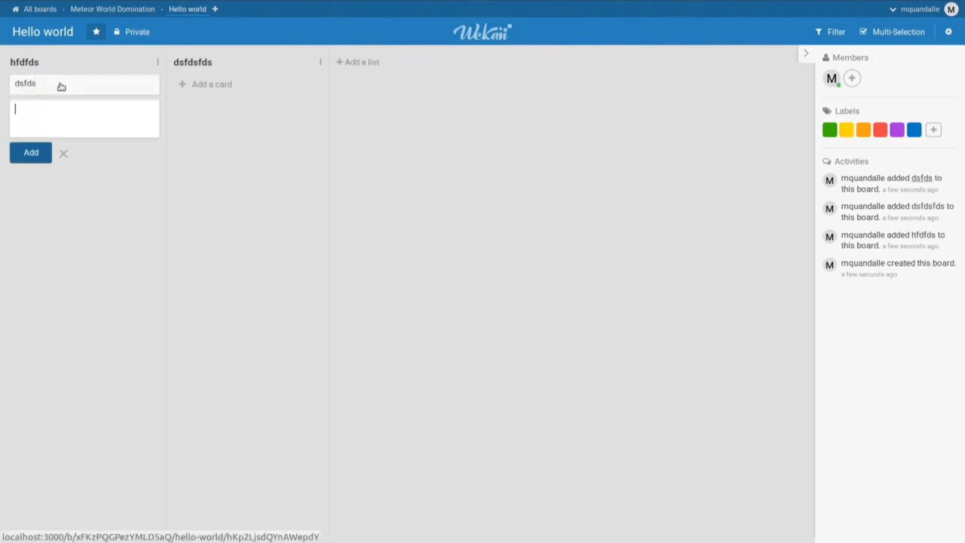
Step: Add a second card titled "fdsdsf" to the "hfdfds" list
{"action": "type", "text": "fdsdsf"}
{"action": "key", "text": "Return"}
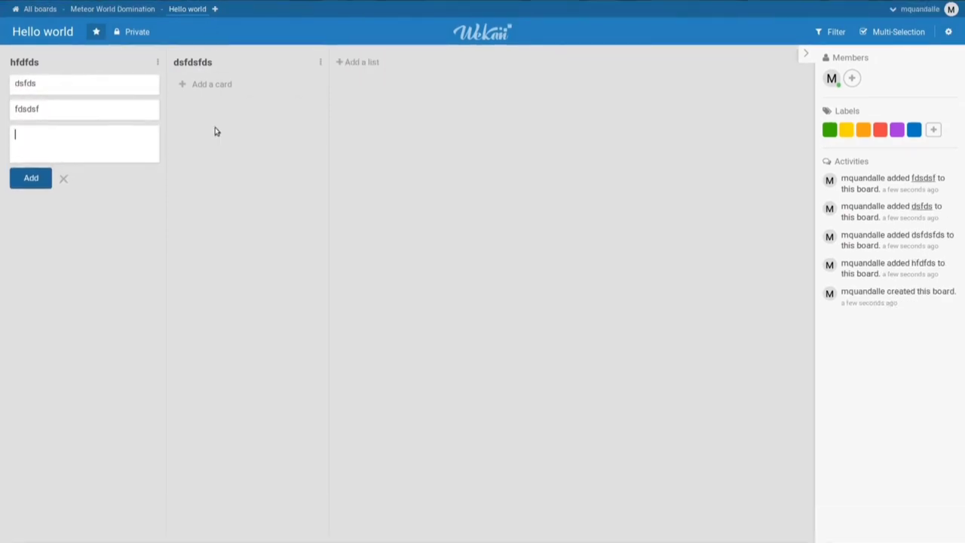
Step: Start creating a board by importing from Trello, and export the Meteor Roadmap board from Trello
{"action": "left_click", "coordinate": [215, 9]}
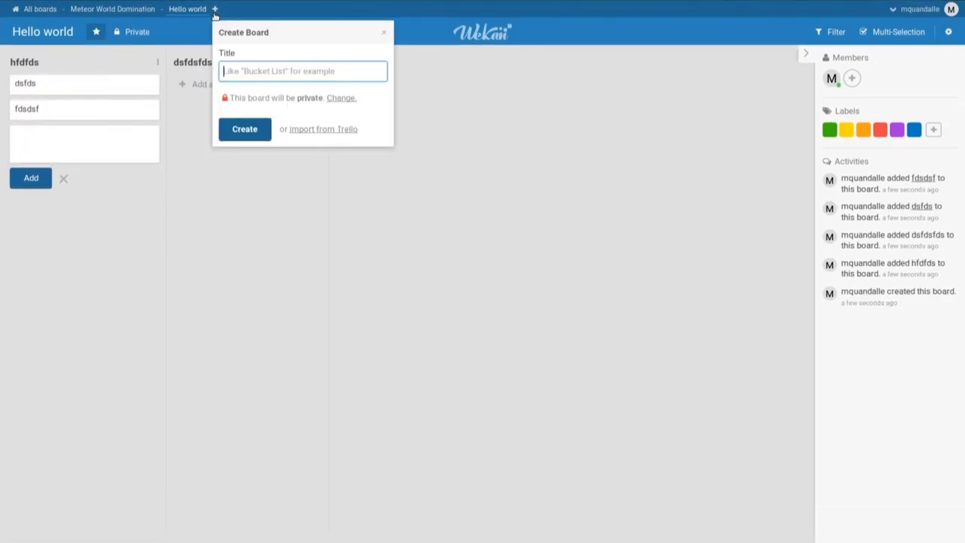
{"action": "left_click", "coordinate": [323, 129]}
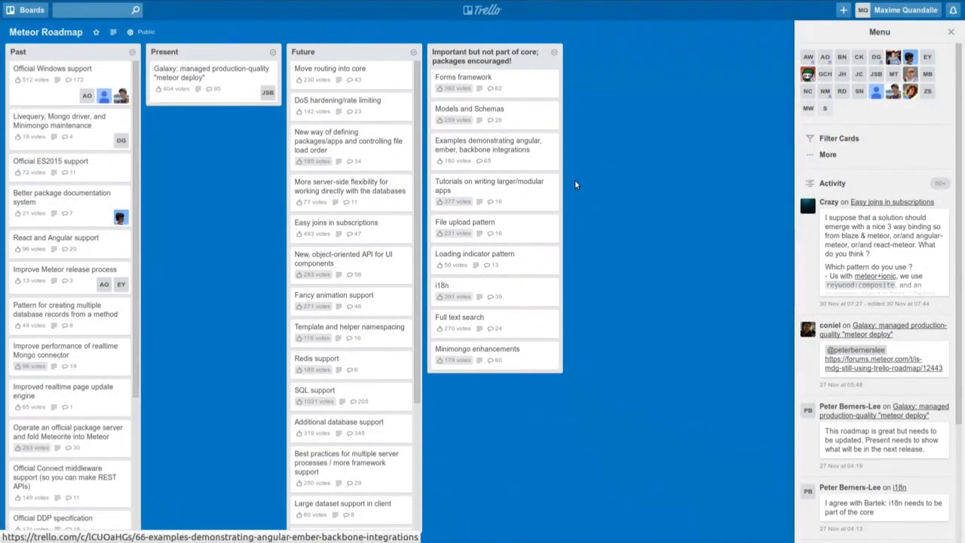
{"action": "left_click", "coordinate": [812, 157]}
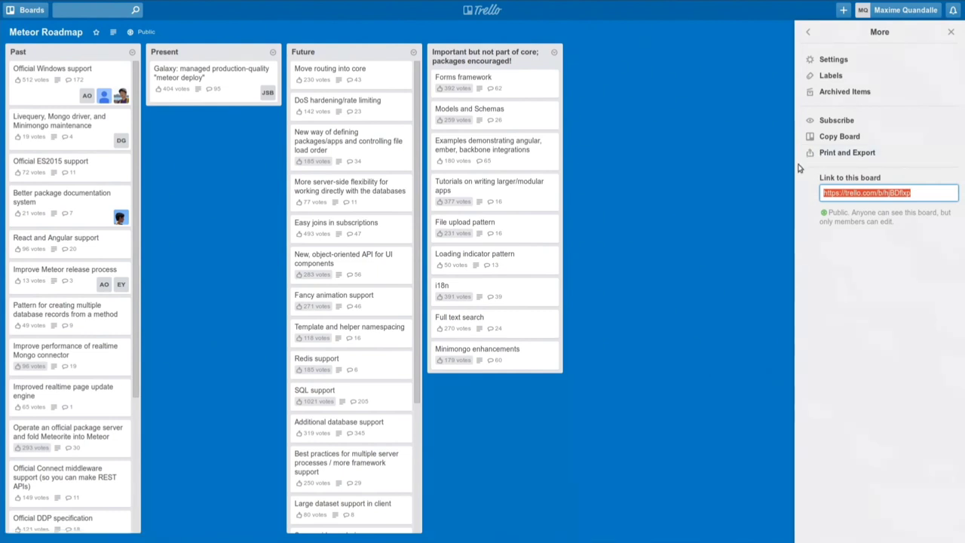
{"action": "left_click", "coordinate": [838, 154]}
{"action": "left_click", "coordinate": [840, 211]}
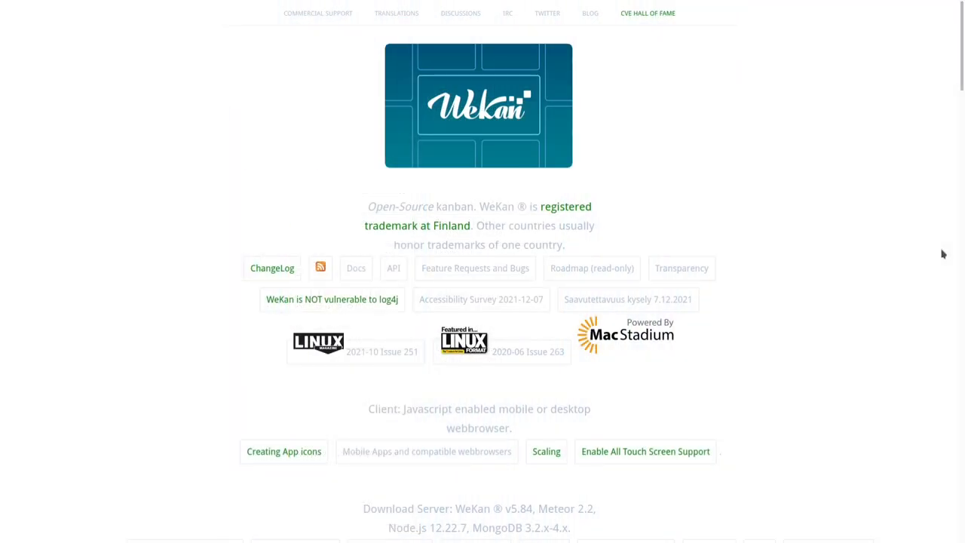
Step: Look through the WeKan website's download options and feature screenshots, and the file list of the wekan/wekan GitHub repository
{"action": "scroll", "coordinate": [942, 254], "scroll_direction": "down", "scroll_amount": 5}
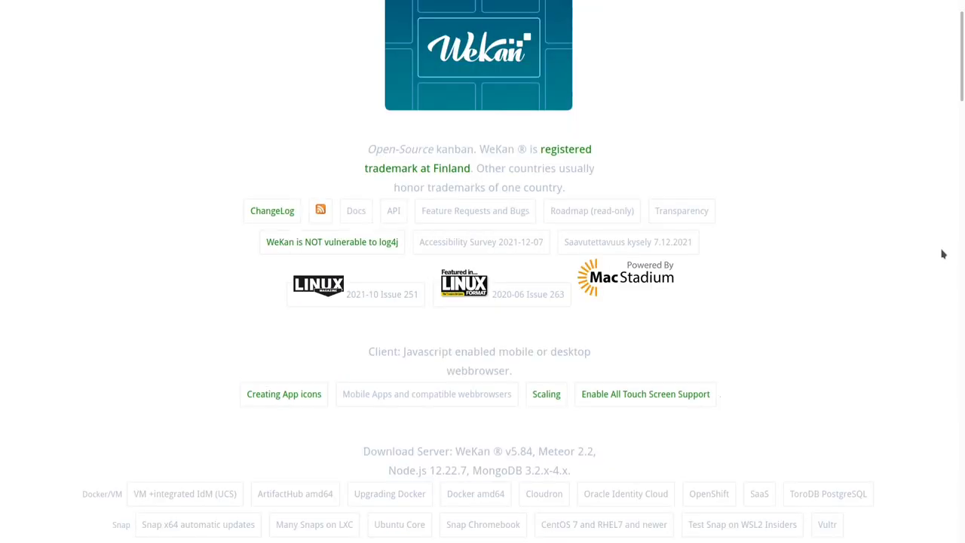
{"action": "scroll", "coordinate": [942, 254], "scroll_direction": "down", "scroll_amount": 10}
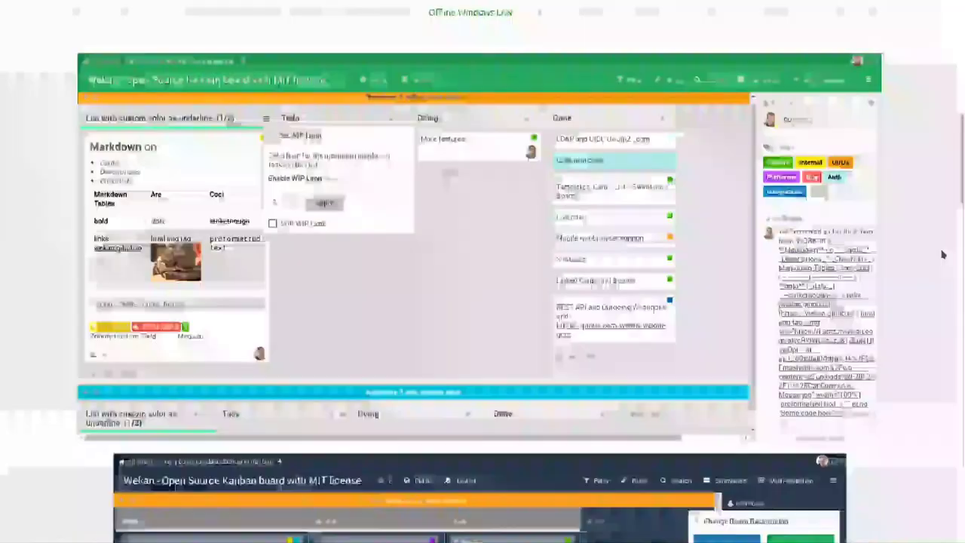
{"action": "scroll", "coordinate": [943, 254], "scroll_direction": "down", "scroll_amount": 10}
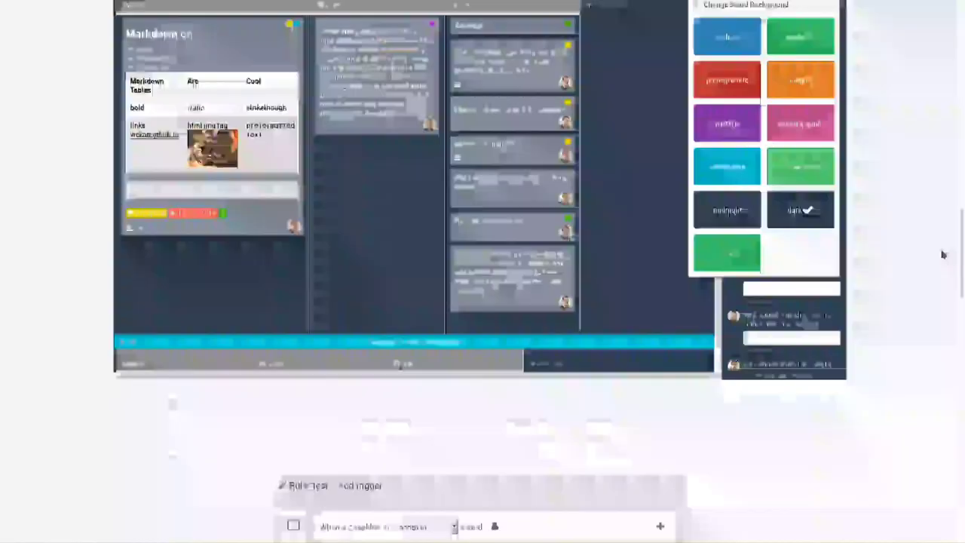
{"action": "scroll", "coordinate": [942, 254], "scroll_direction": "down", "scroll_amount": 11}
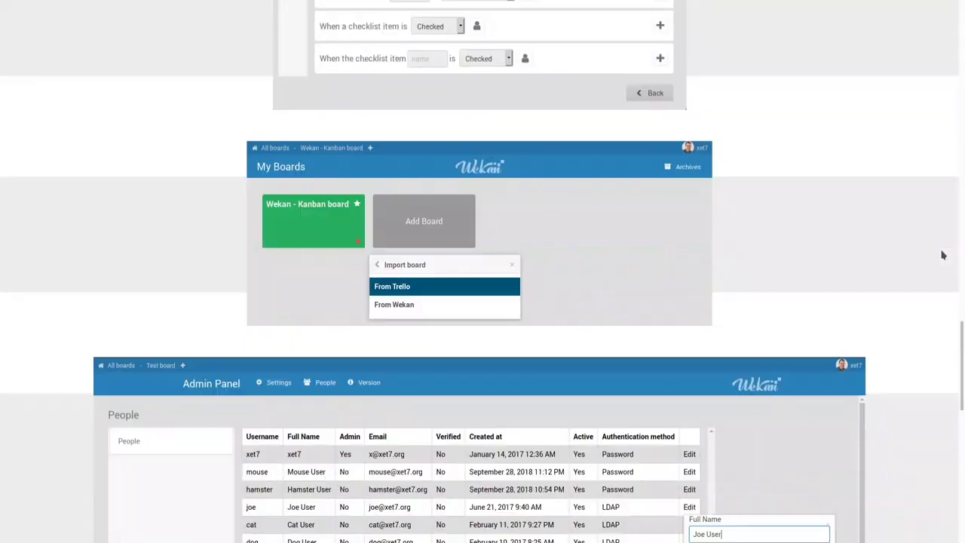
{"action": "scroll", "coordinate": [943, 254], "scroll_direction": "down", "scroll_amount": 3}
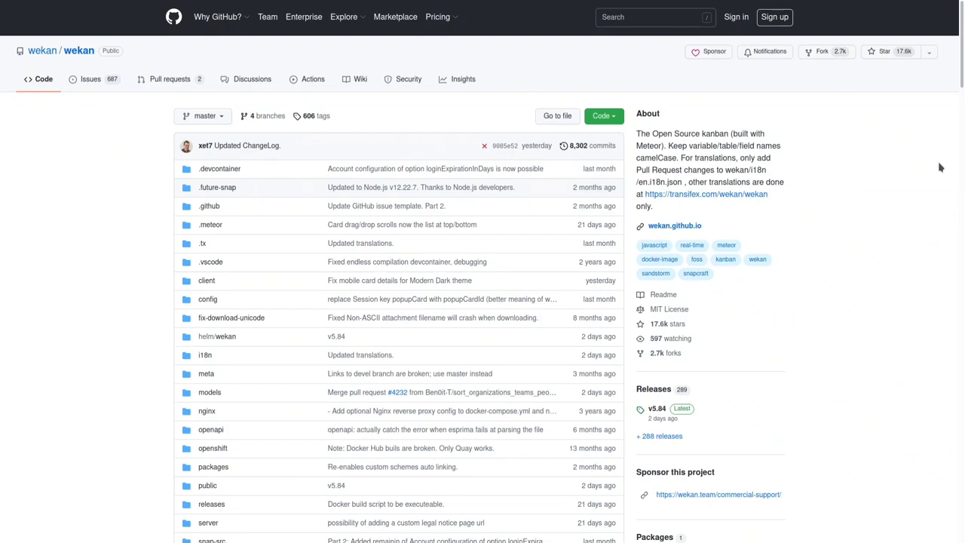
{"action": "scroll", "coordinate": [939, 168], "scroll_direction": "down", "scroll_amount": 8}
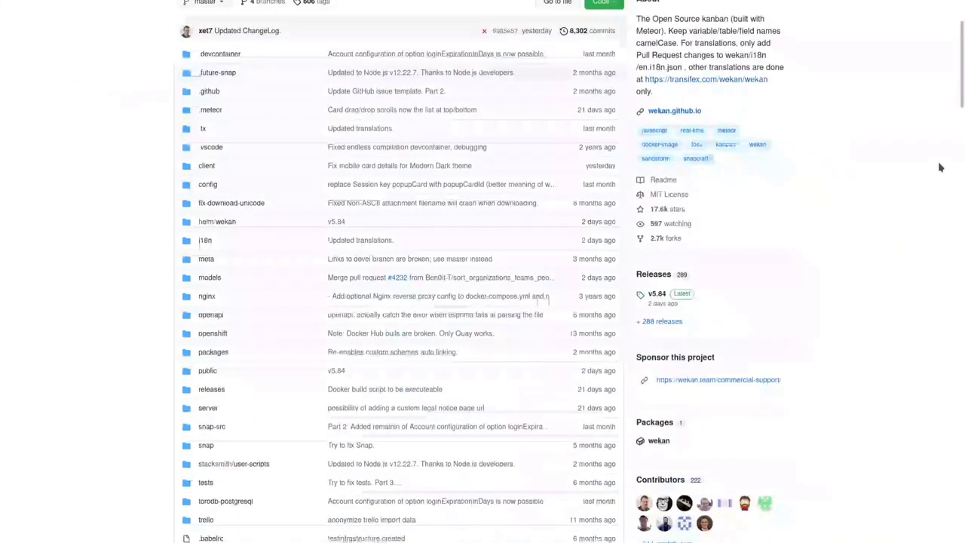
{"action": "scroll", "coordinate": [939, 167], "scroll_direction": "down", "scroll_amount": 7}
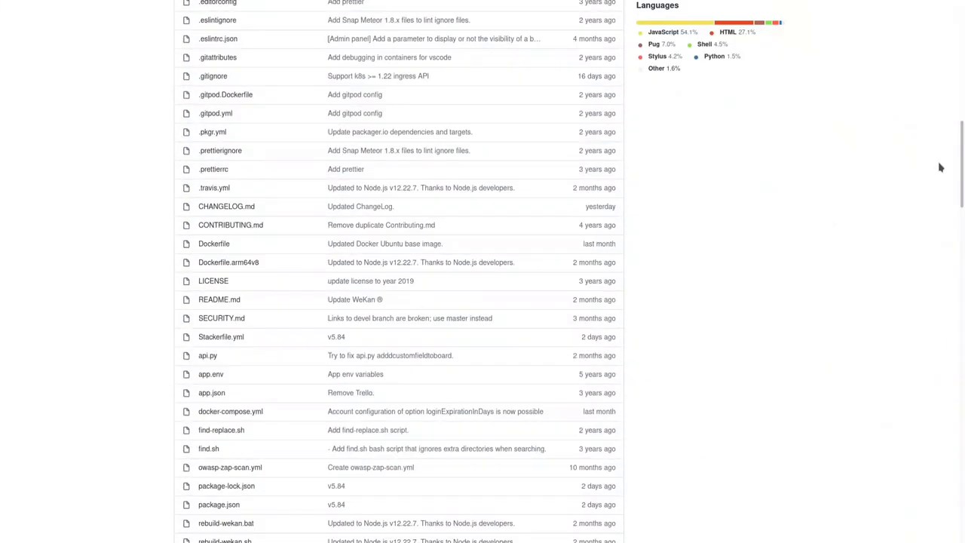
{"action": "scroll", "coordinate": [940, 167], "scroll_direction": "down", "scroll_amount": 7}
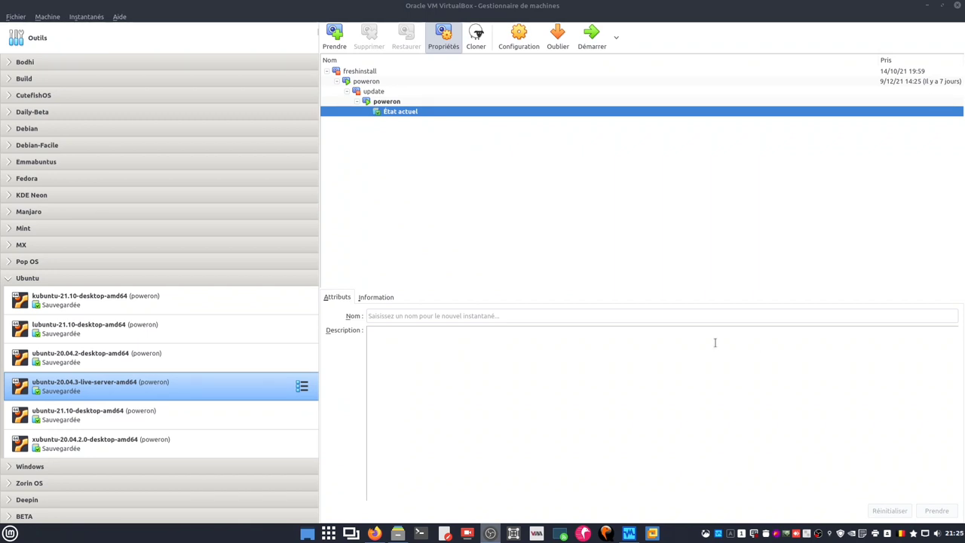
Step: In VirtualBox, start the ubuntu-20.04.3-live-server-amd64 machine in detachable mode and minimize the manager window
{"action": "left_click", "coordinate": [616, 40]}
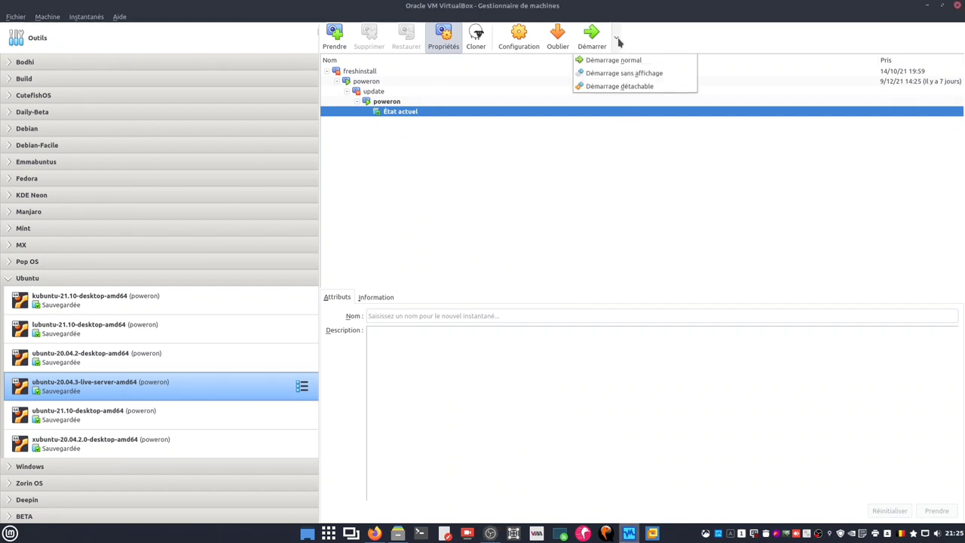
{"action": "left_click", "coordinate": [639, 88]}
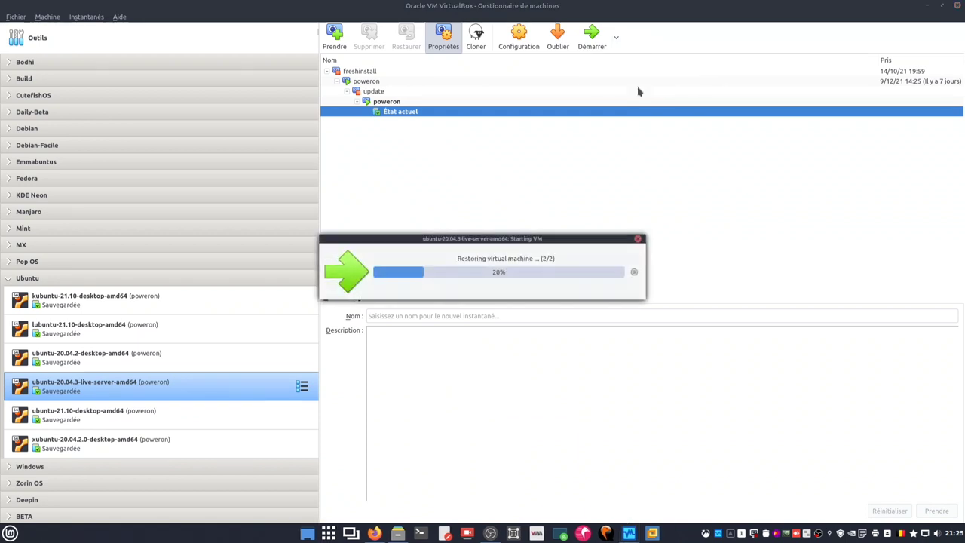
{"action": "left_click", "coordinate": [926, 6]}
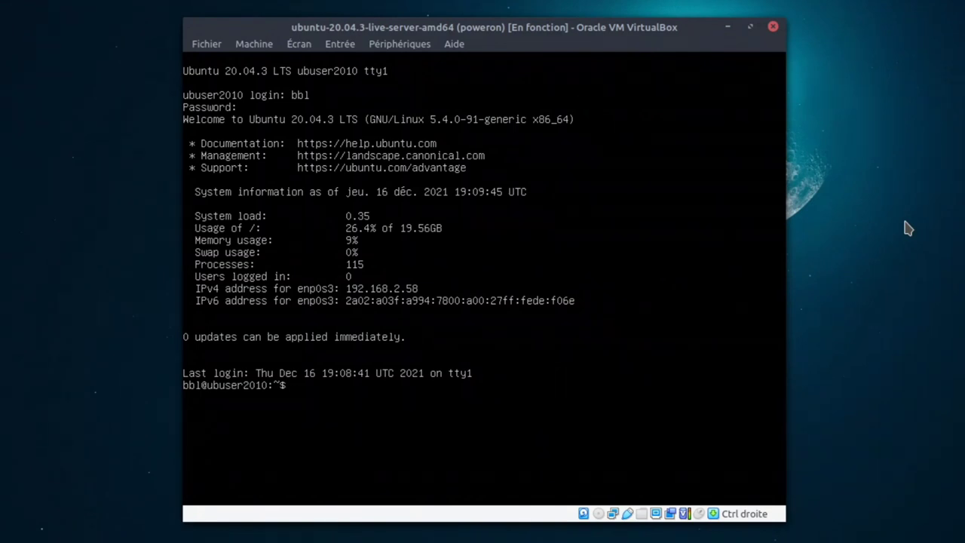
{"action": "key", "text": "ctrl+alt+t"}
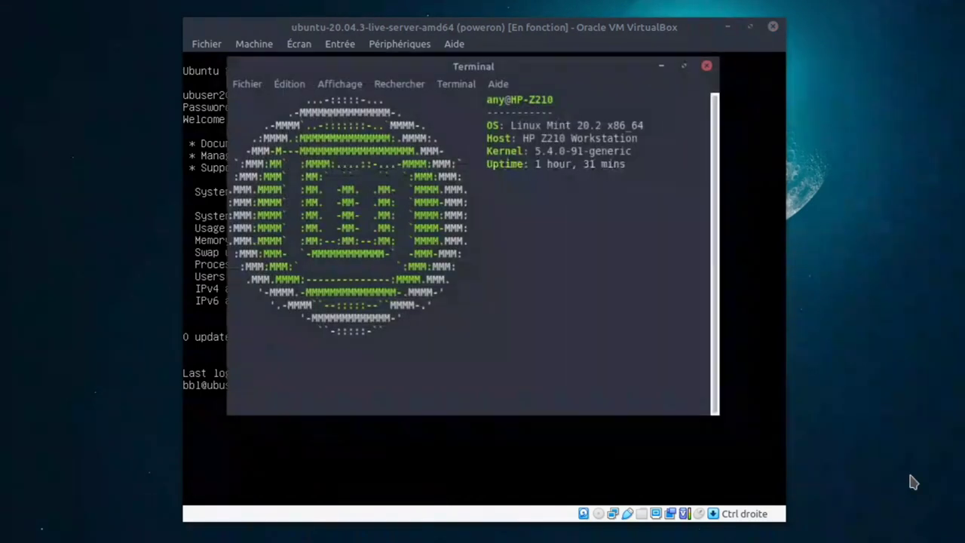
{"action": "type", "text": "ssh "}
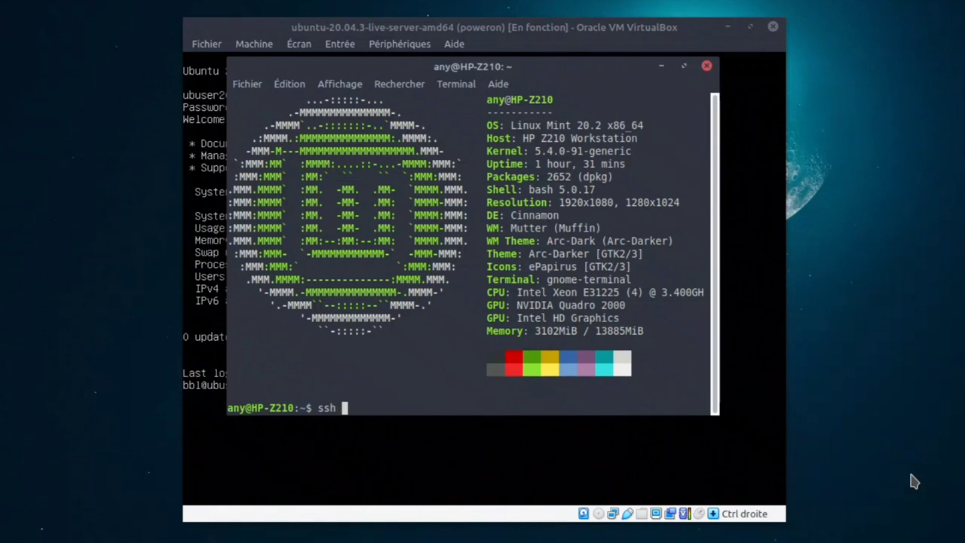
{"action": "type", "text": "bbl@192.16"}
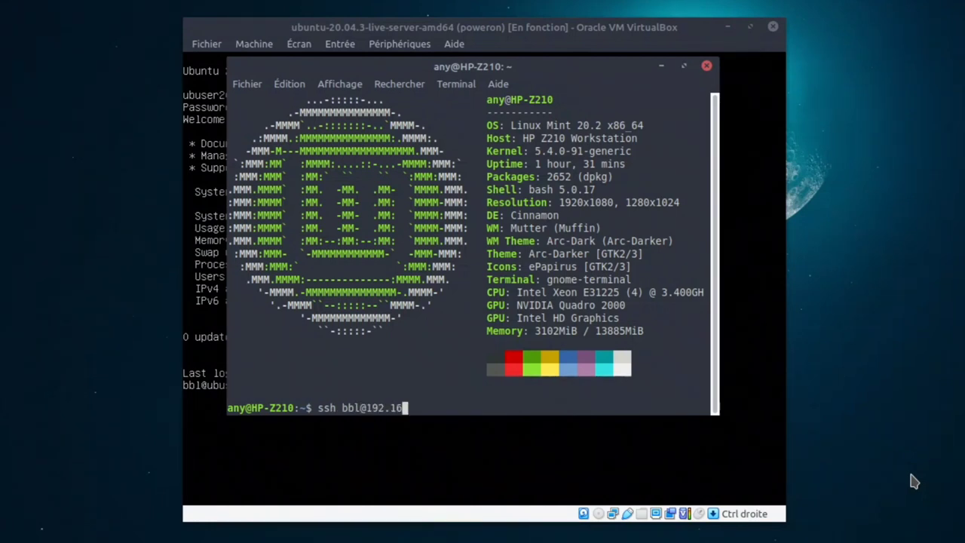
{"action": "type", "text": "8.2.58"}
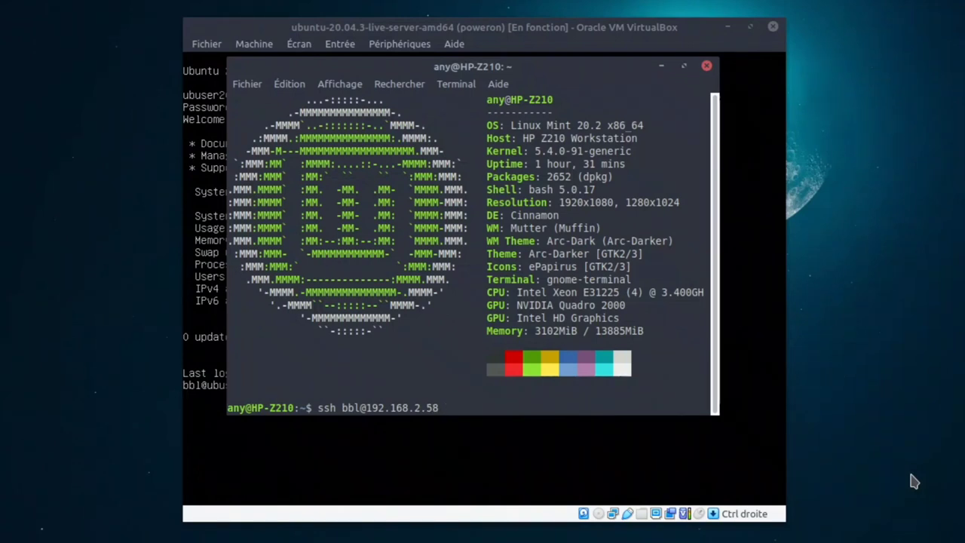
{"action": "key", "text": "Return"}
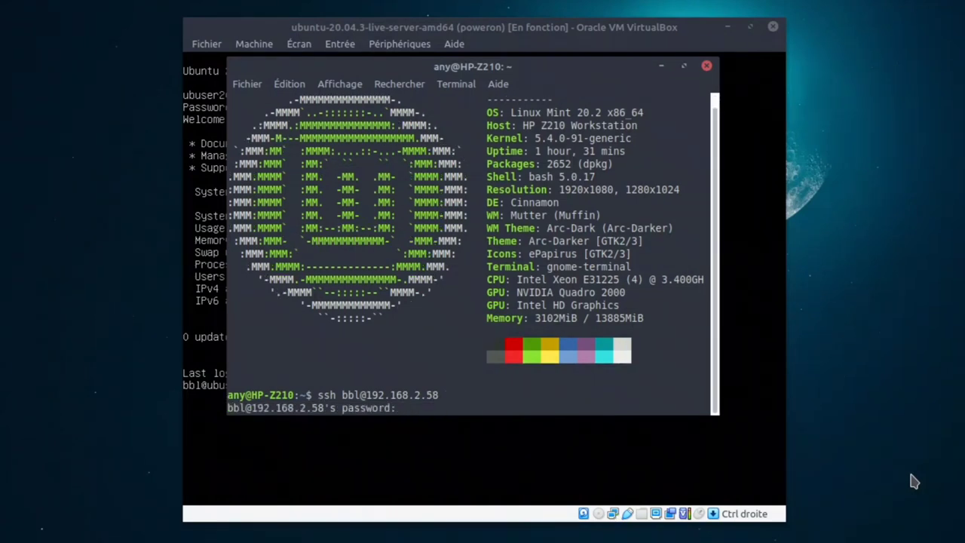
{"action": "key", "text": "Return"}
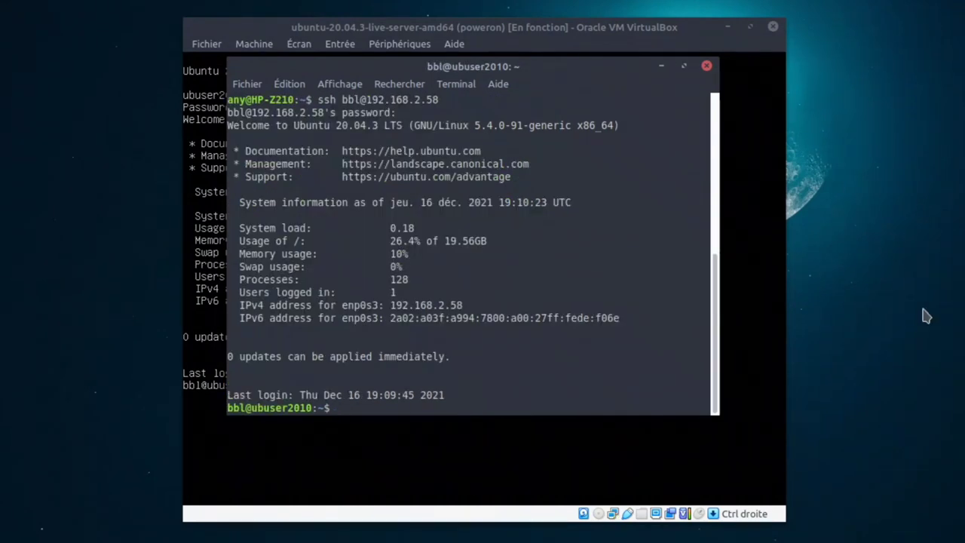
Step: Close the virtual machine's window while letting the machine continue running in the background
{"action": "left_click", "coordinate": [771, 27]}
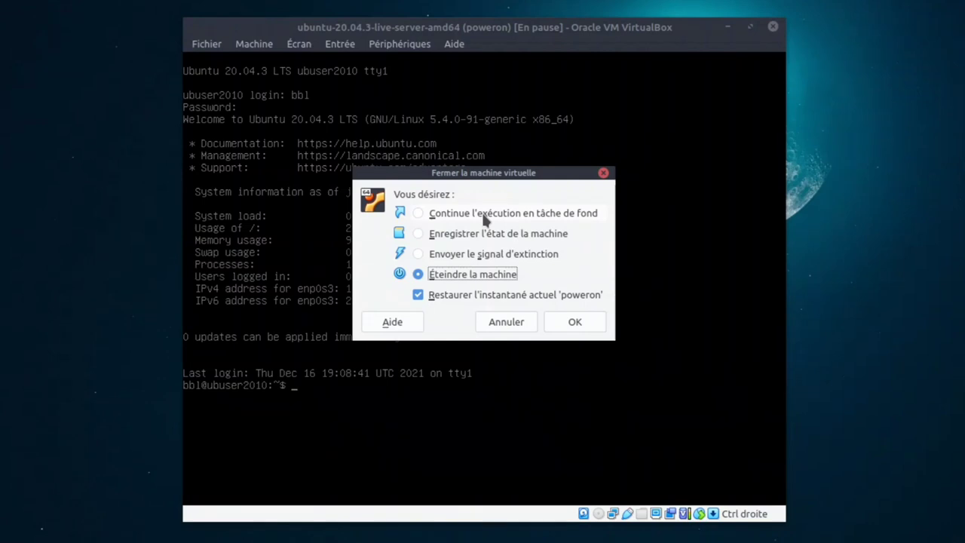
{"action": "left_click", "coordinate": [485, 215]}
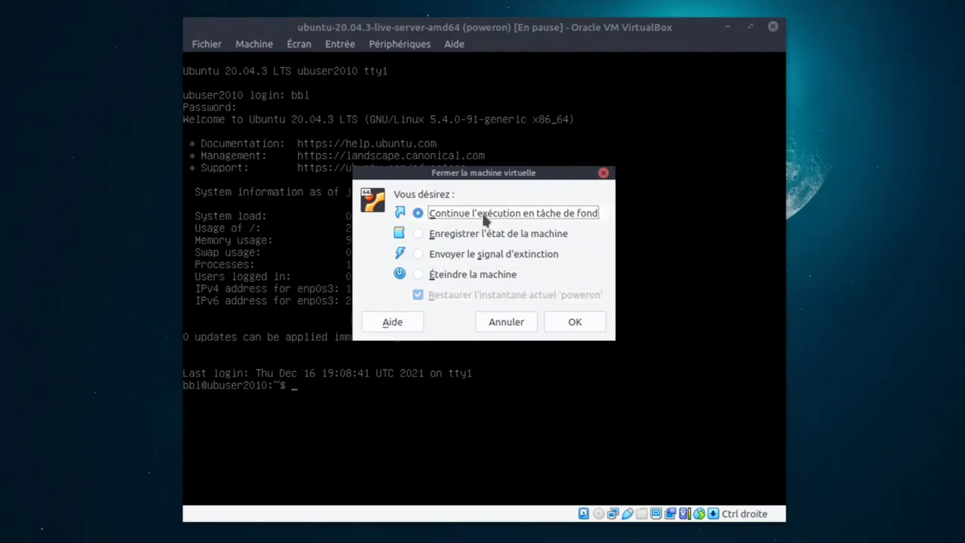
{"action": "left_click", "coordinate": [575, 322]}
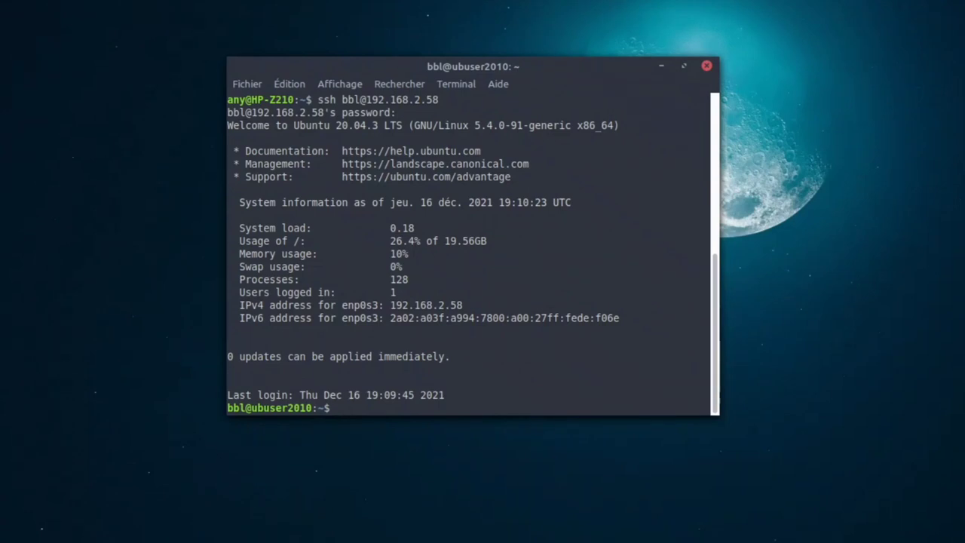
Step: Run sudo apt update && sudo apt upgrade on the server, entering the sudo password
{"action": "type", "text": "sudo apt update &&"}
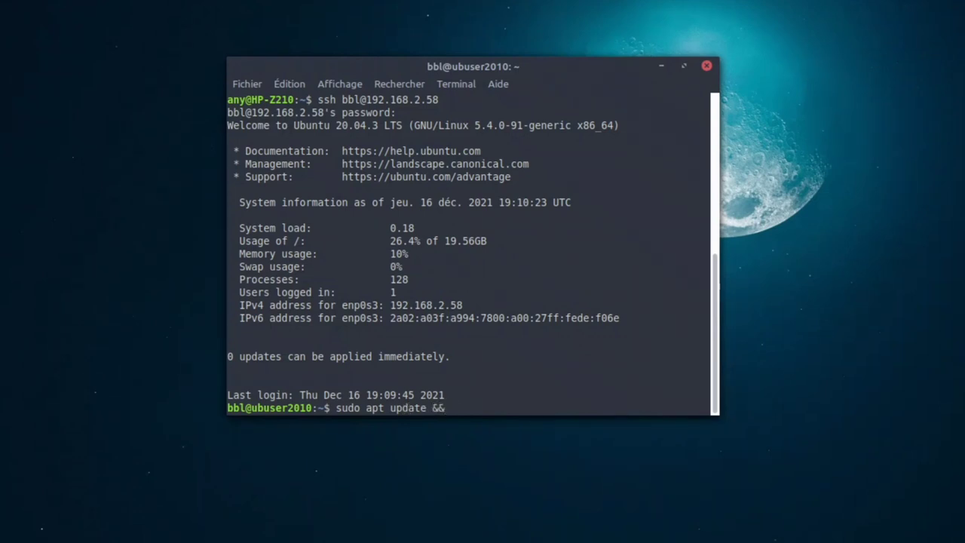
{"action": "type", "text": " sudo apt upgrade"}
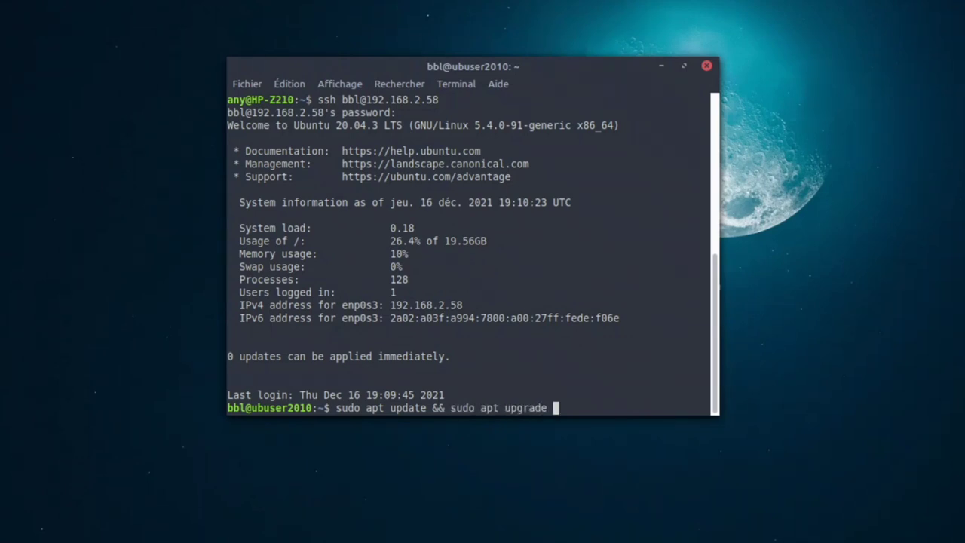
{"action": "key", "text": "Return"}
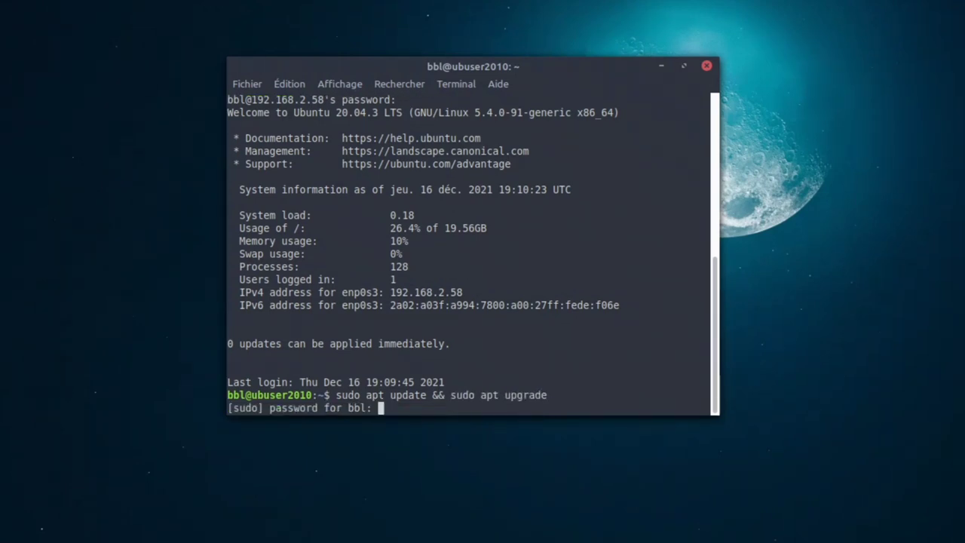
{"action": "key", "text": "Return"}
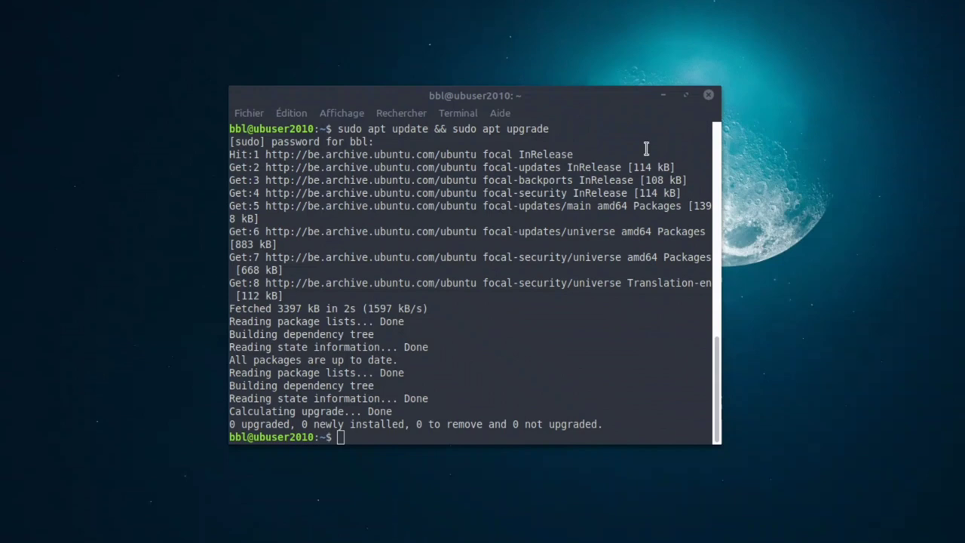
Step: Search the server's apt packages for wekan
{"action": "left_click", "coordinate": [610, 95]}
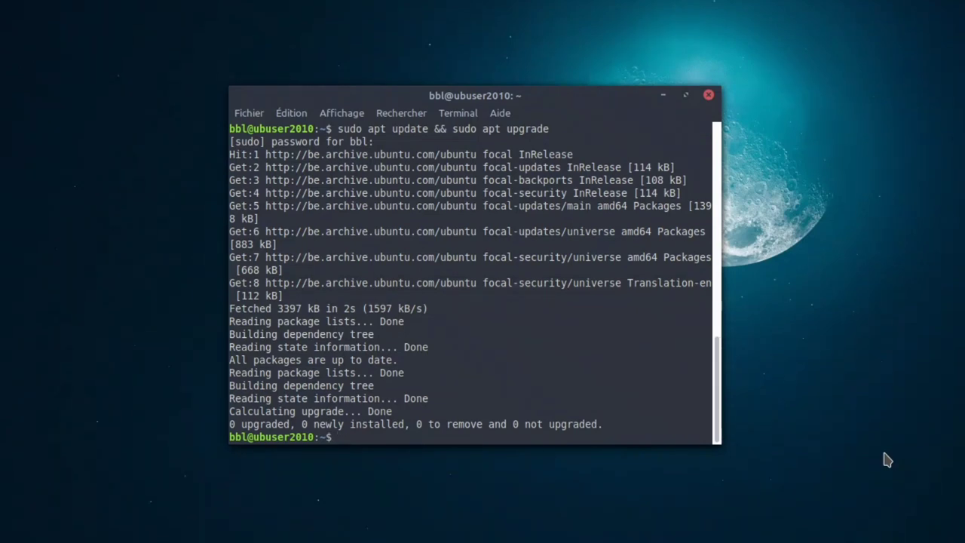
{"action": "type", "text": "apt search wekan"}
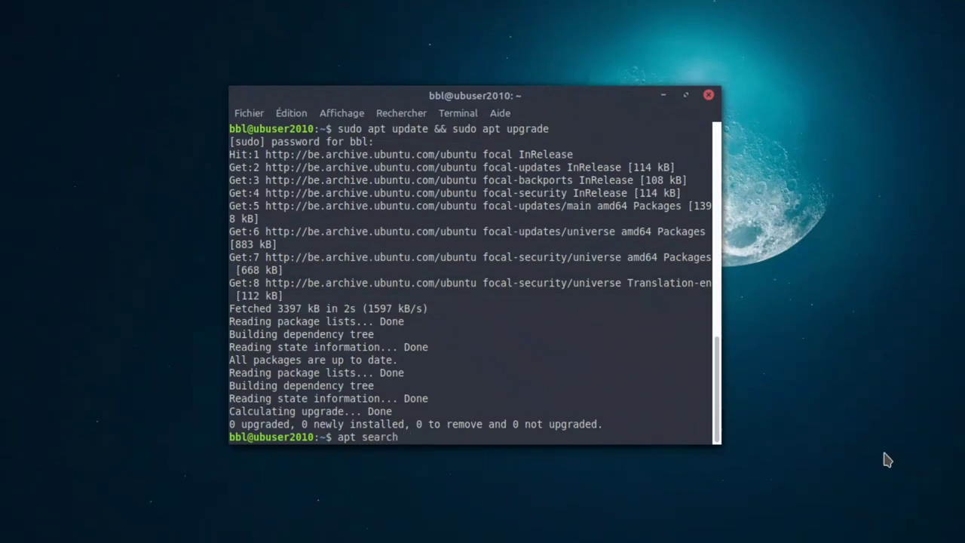